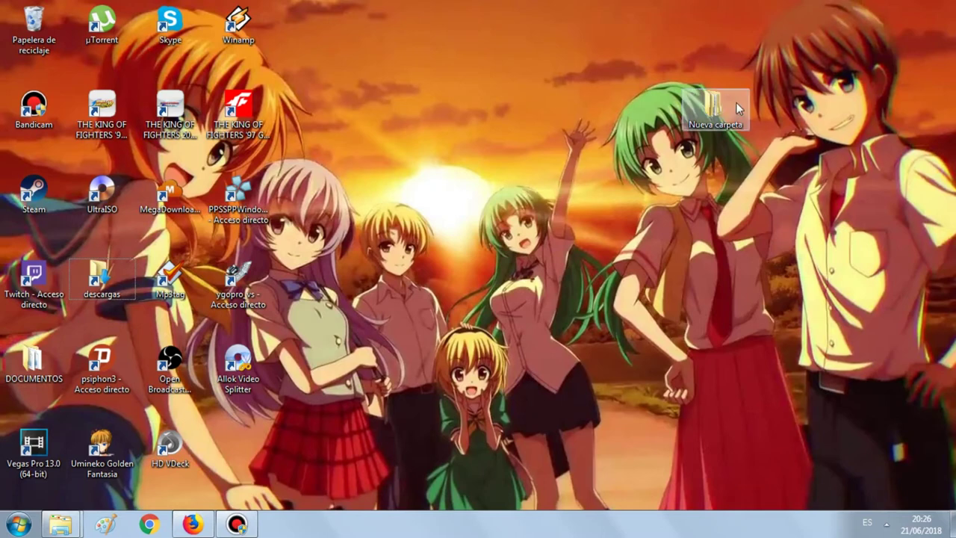
Run HigurashiEp04 from the Higurashi 04 - Himatsubushi folder, view the unpatched game's chapter intro screen, and quit the game
mouse_move(60, 524)
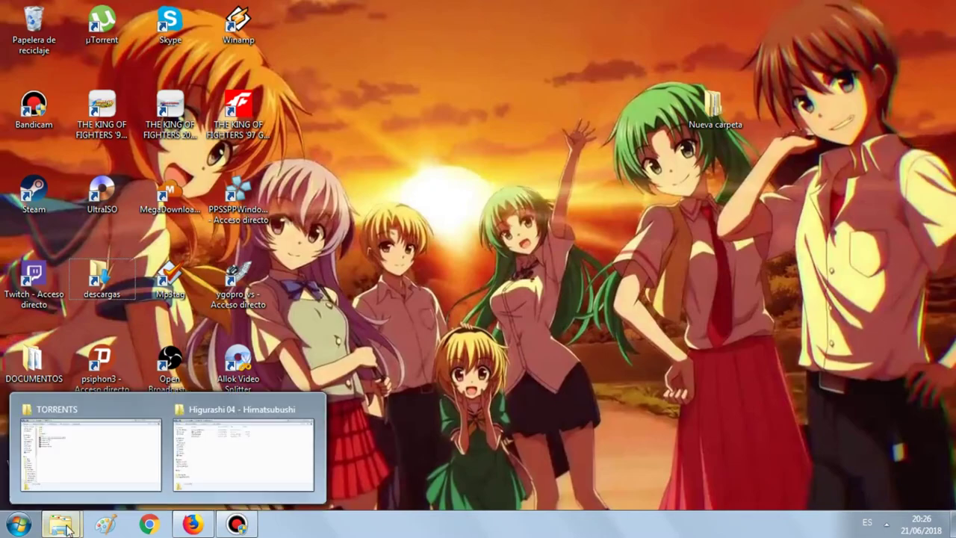
click(210, 432)
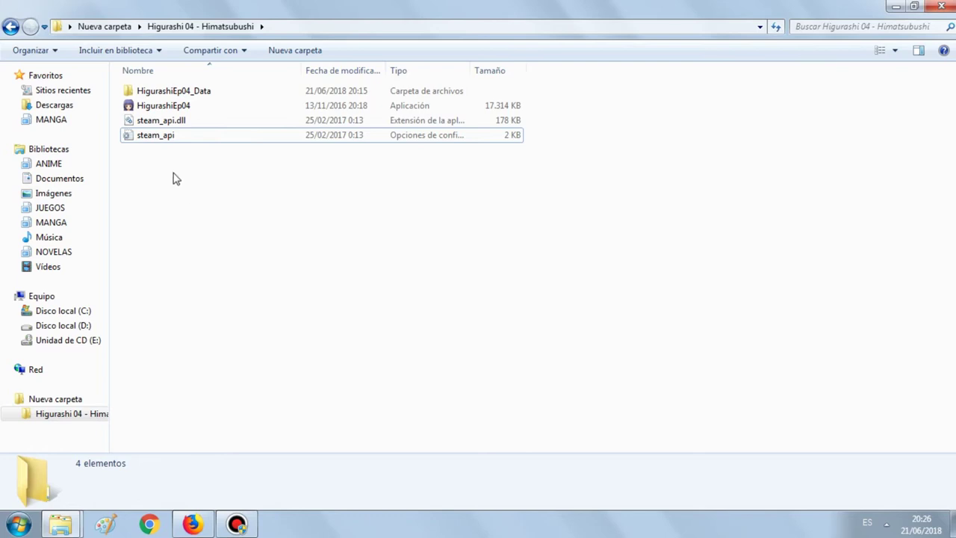
double_click(181, 109)
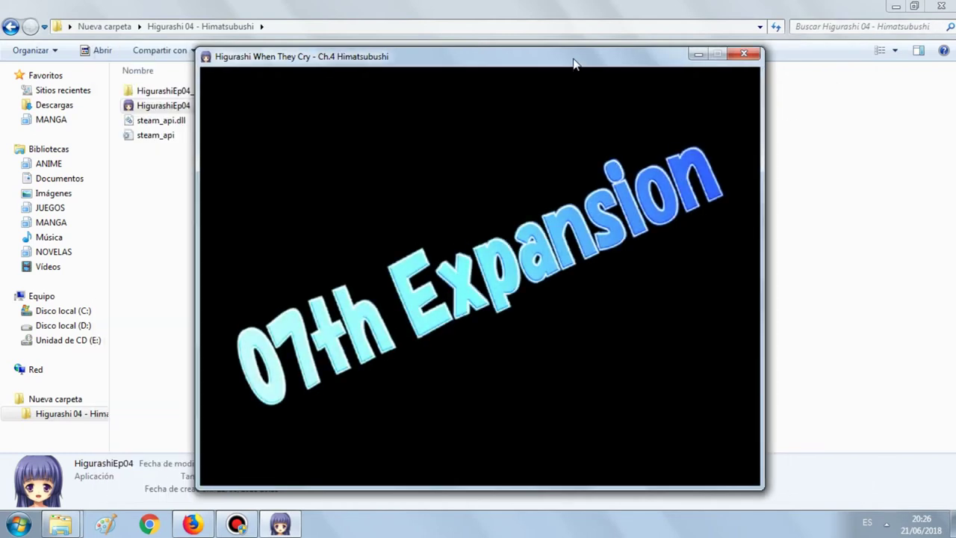
drag(573, 61, 580, 31)
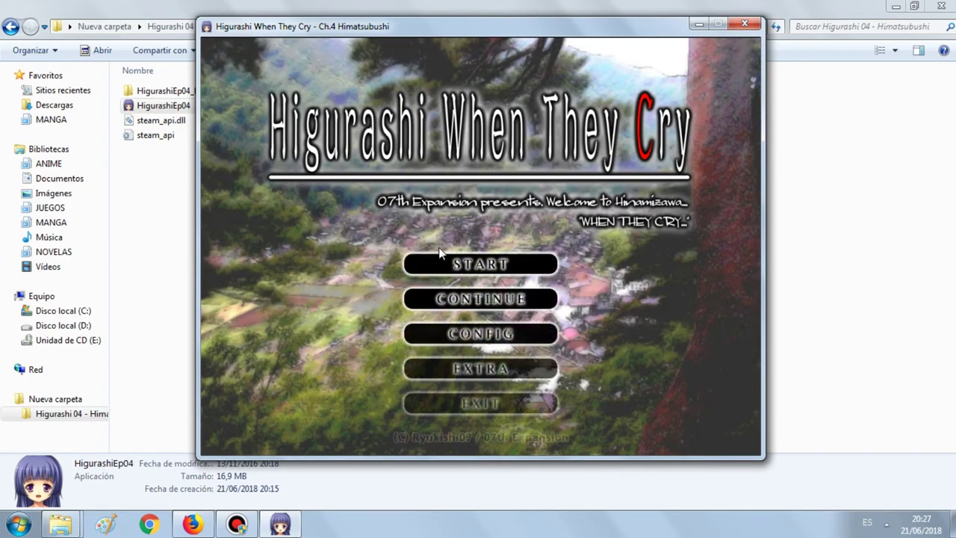
click(467, 267)
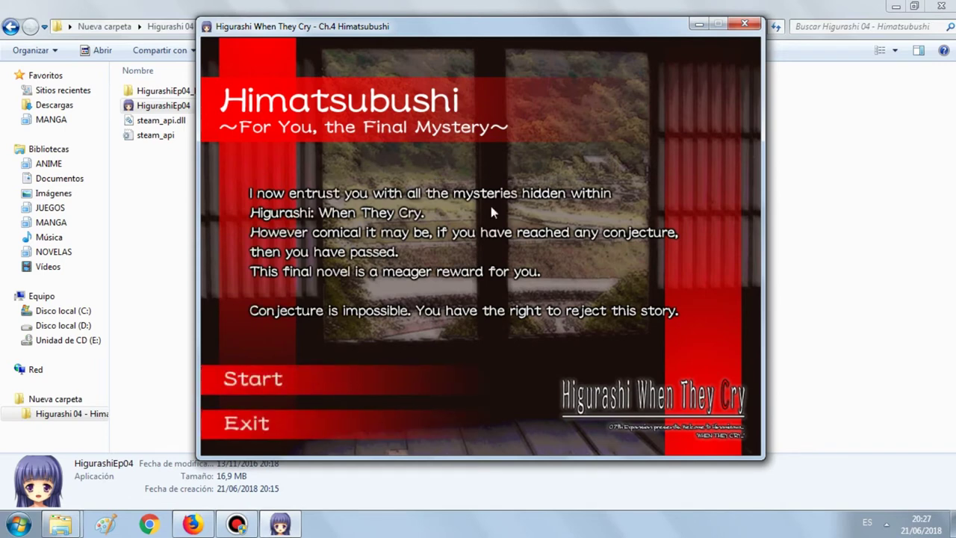
click(745, 25)
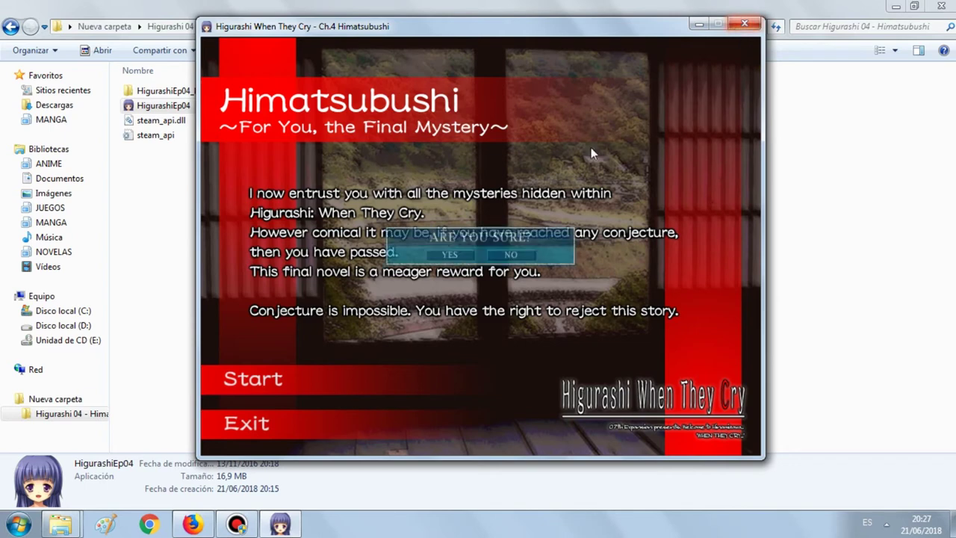
click(458, 253)
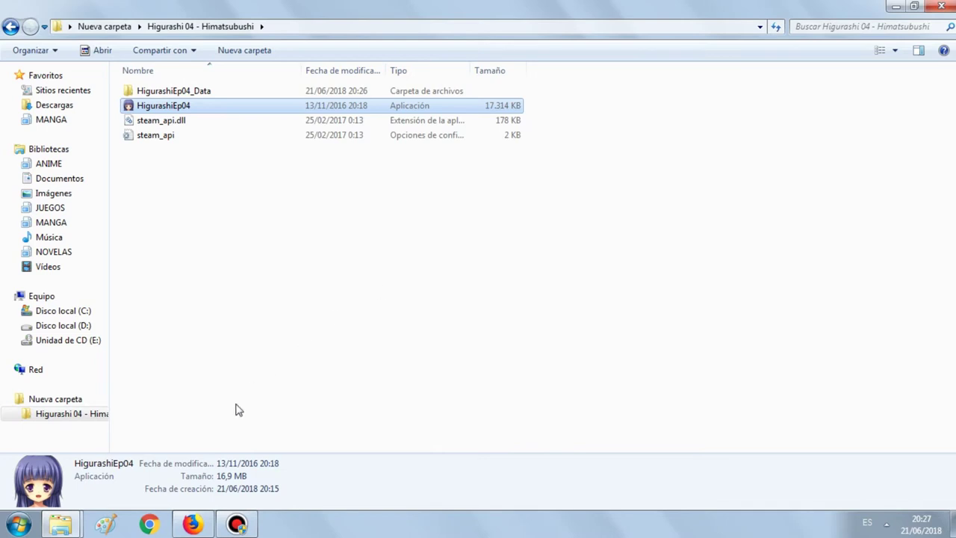
Switch to Firefox and review the higurashi-console-arcs README introduction and the Current Status table of ported chapters
mouse_move(196, 521)
click(214, 458)
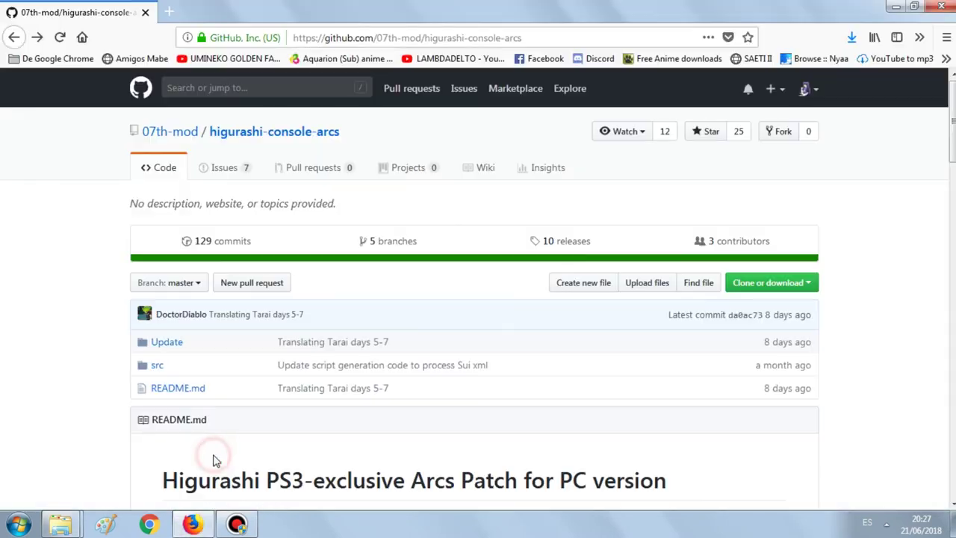
click(56, 284)
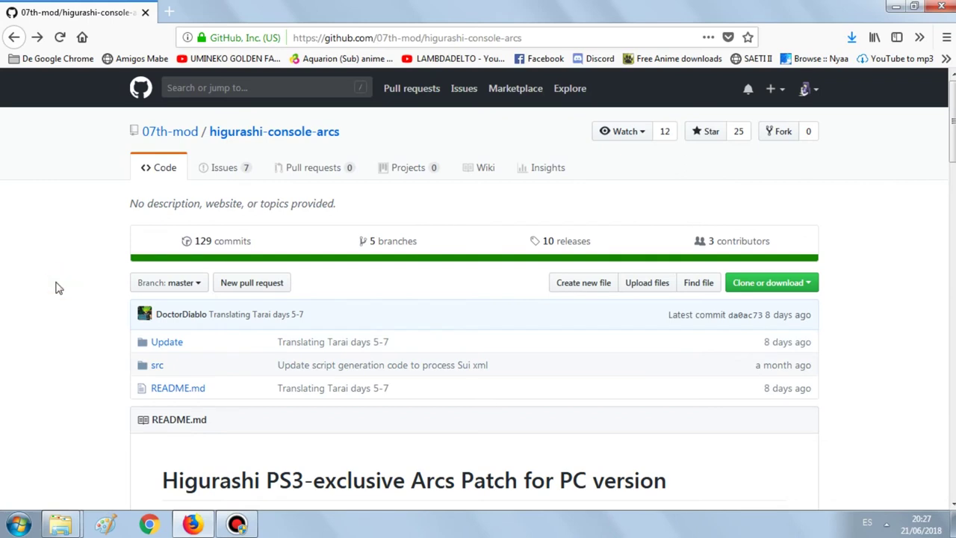
scroll(59, 287, down, 1)
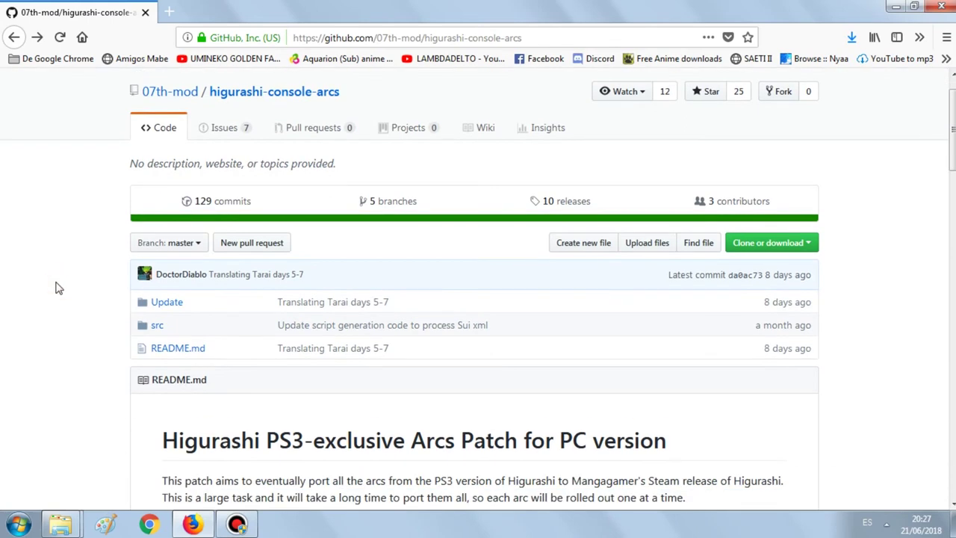
scroll(59, 288, down, 5)
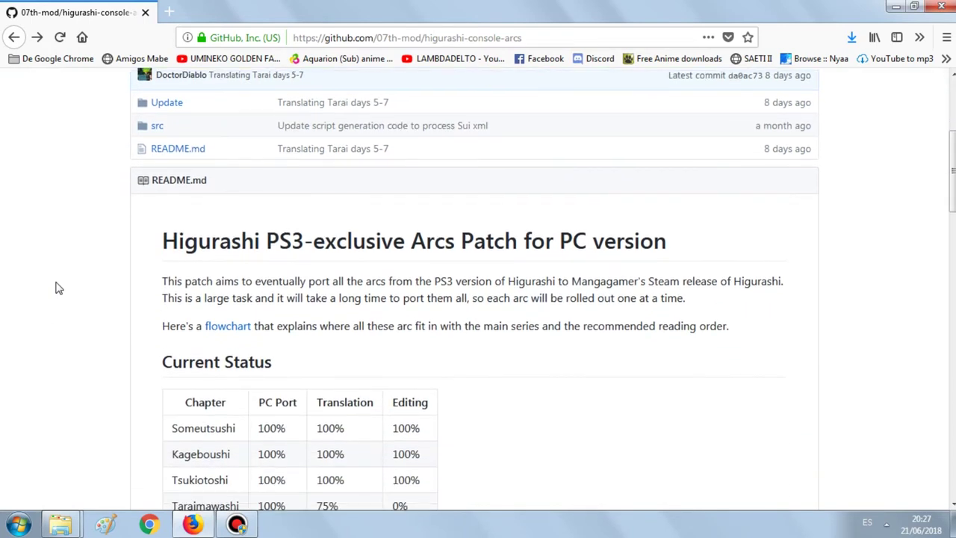
scroll(59, 288, down, 2)
scroll(59, 287, up, 5)
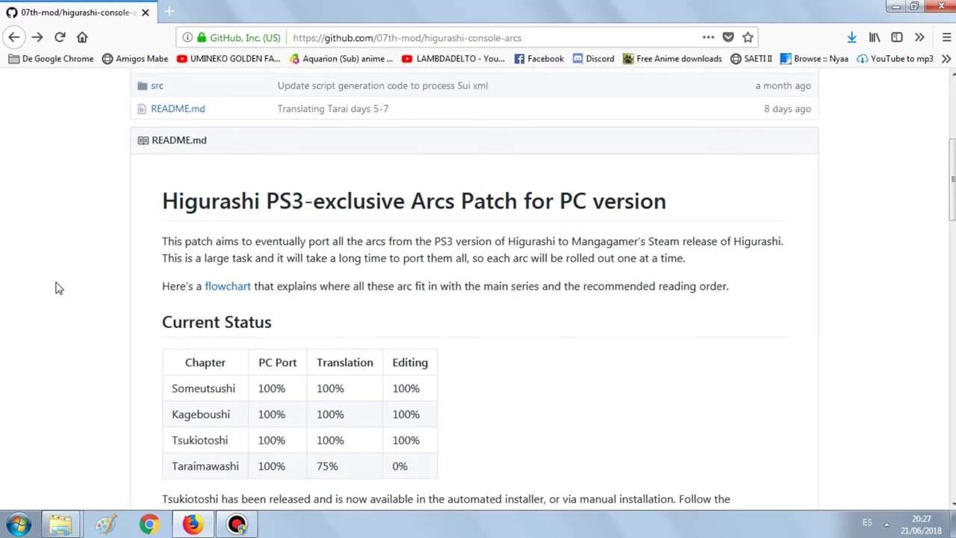
scroll(59, 288, down, 5)
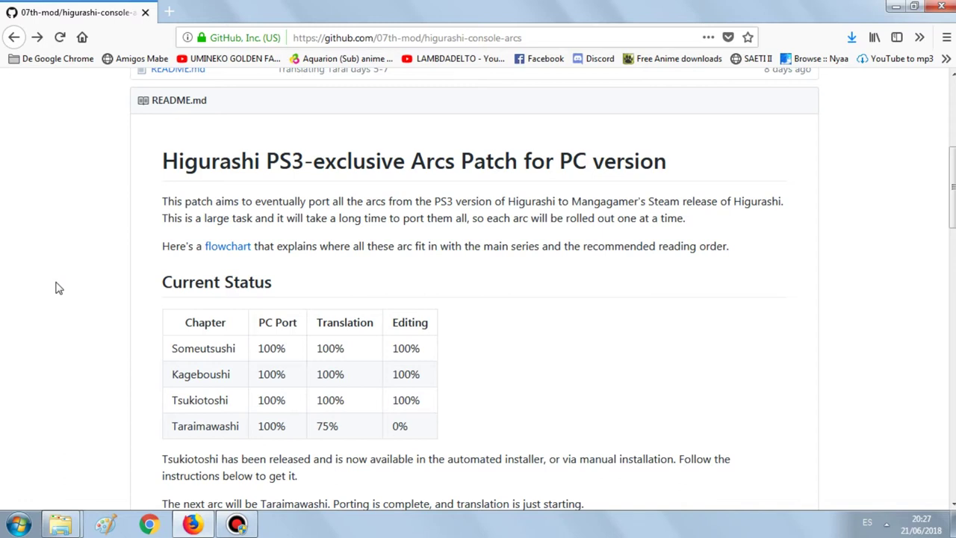
scroll(59, 288, down, 4)
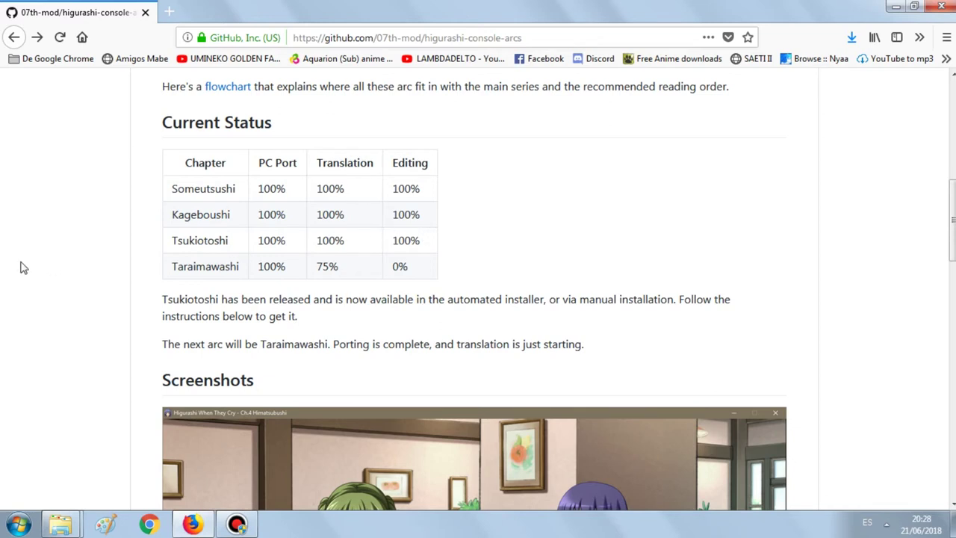
Read the README's Screenshots, Requirements and Installation Instructions sections, covering the automated installer and the manual installation
scroll(23, 267, down, 5)
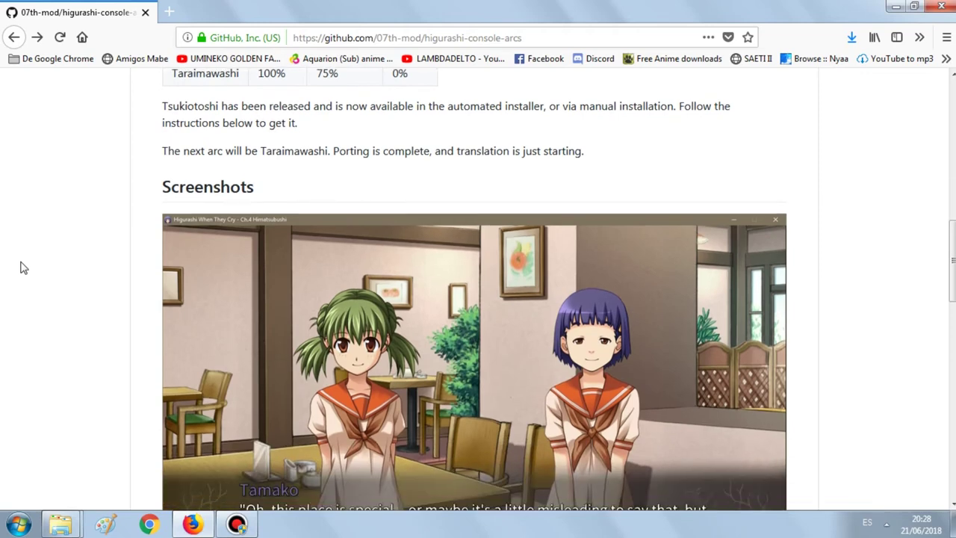
scroll(22, 267, down, 3)
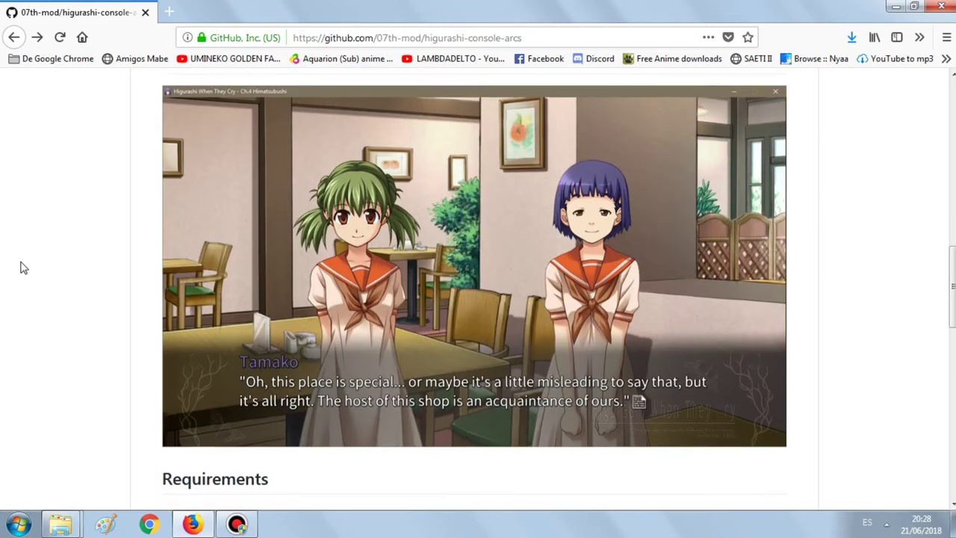
scroll(22, 267, down, 3)
scroll(22, 267, down, 5)
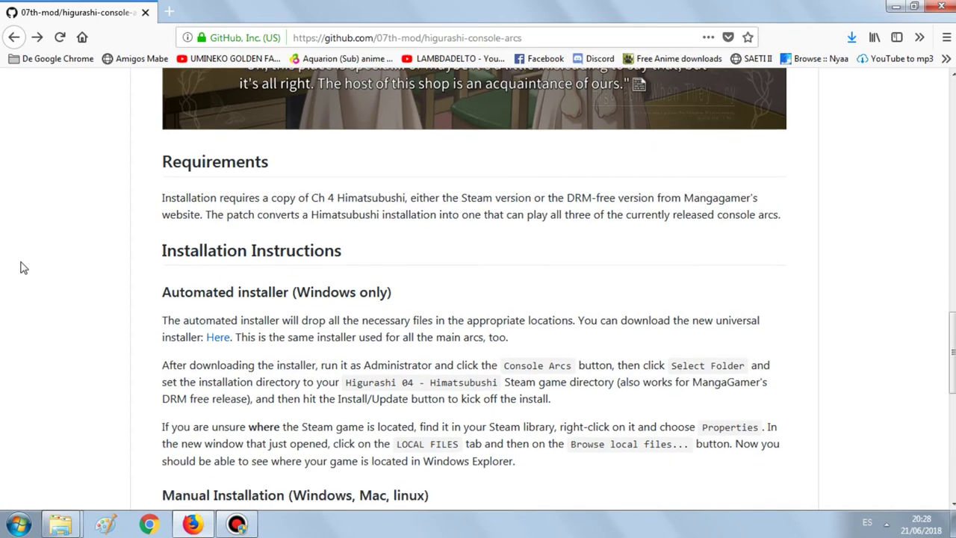
scroll(23, 267, down, 3)
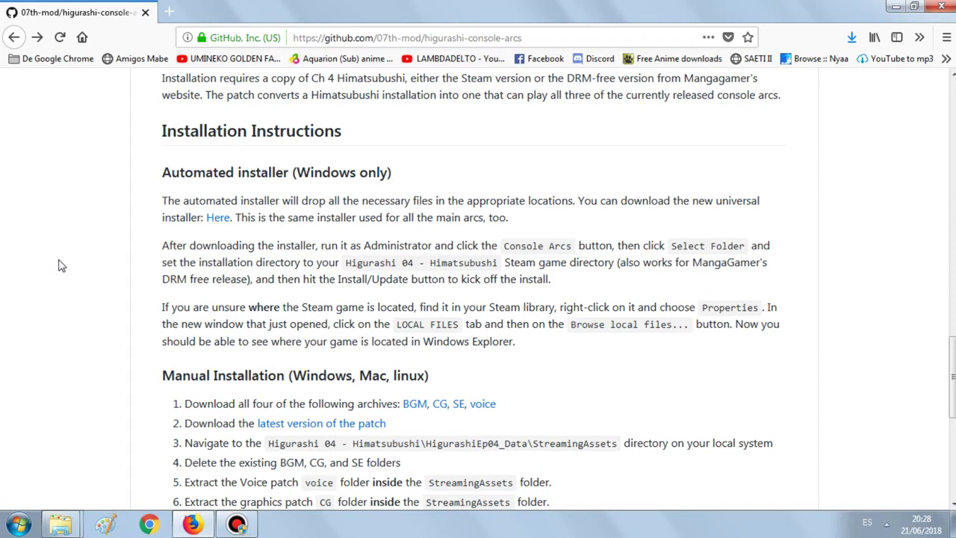
scroll(62, 266, down, 5)
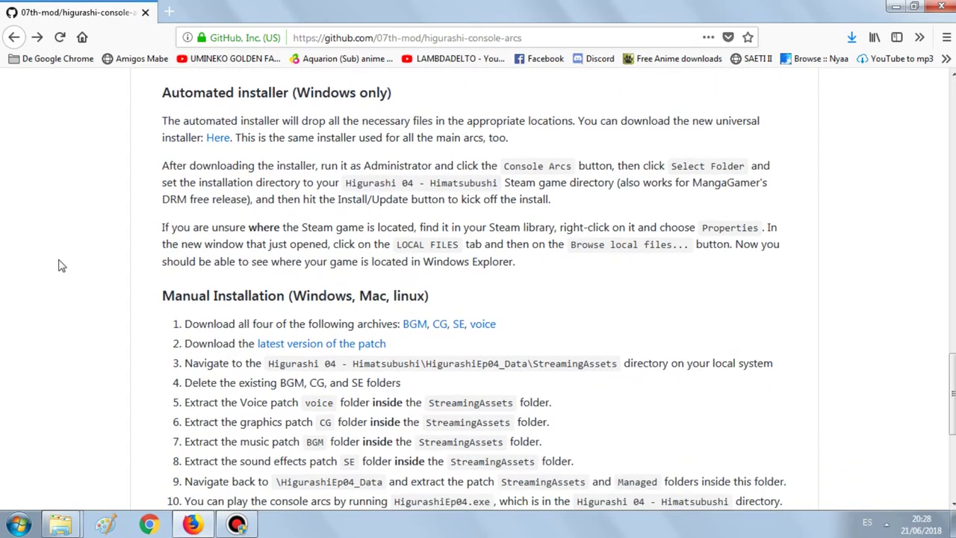
Bring up the download prompt for the BGM archive under Manual Installation and cancel it
scroll(62, 266, down, 1)
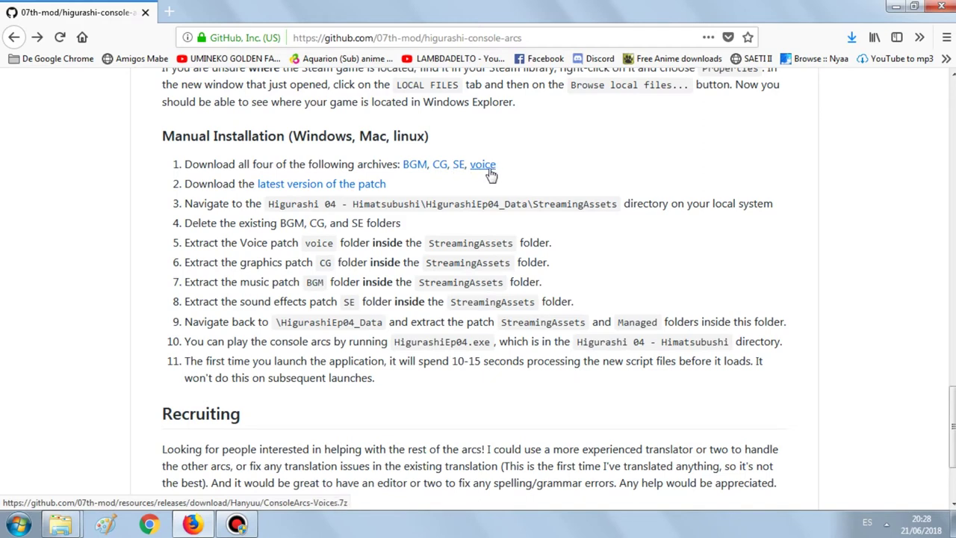
click(416, 166)
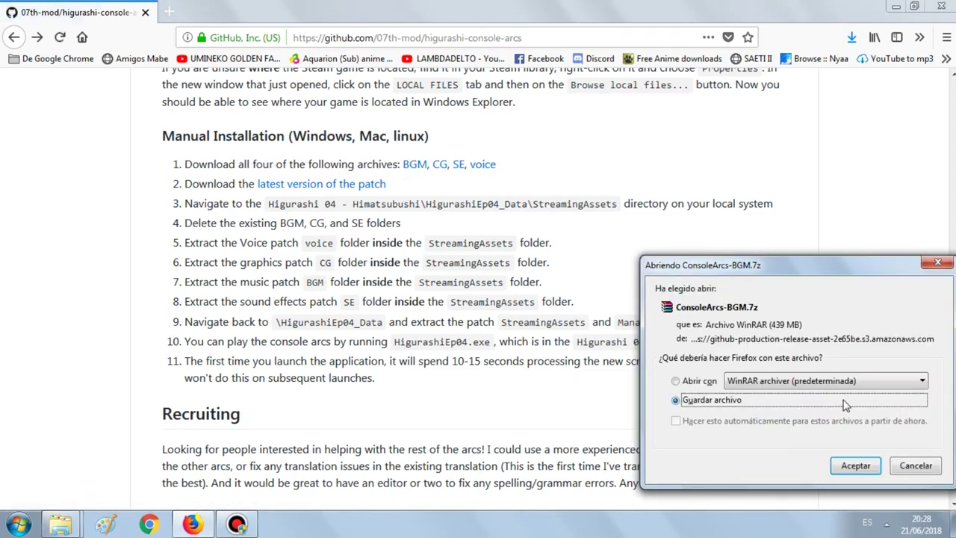
click(908, 465)
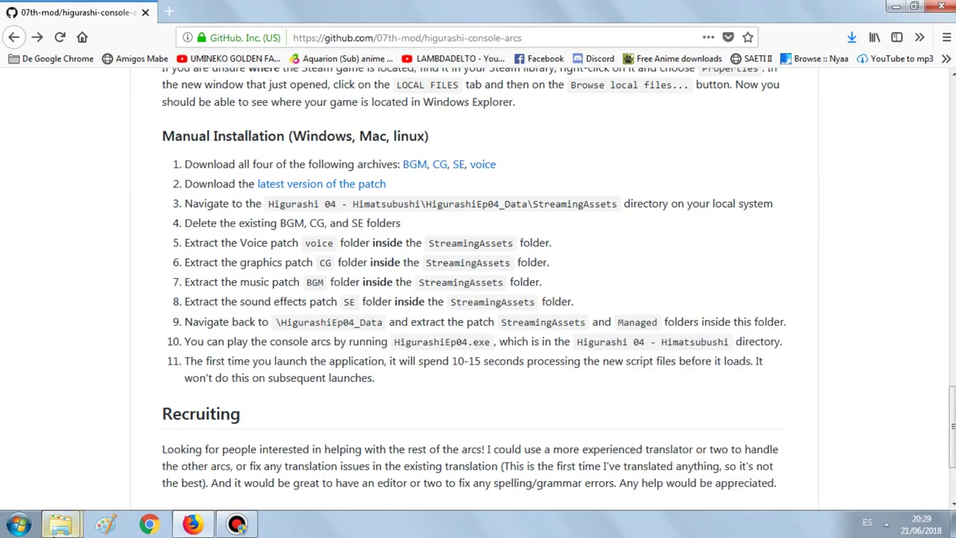
Switch to the TORRENTS folder and check the downloaded ConsoleArcs-BGM, ConsoleArcs-CG, ConsoleArcs-SE and ConsoleArcs-Voices archives
mouse_move(60, 523)
click(97, 454)
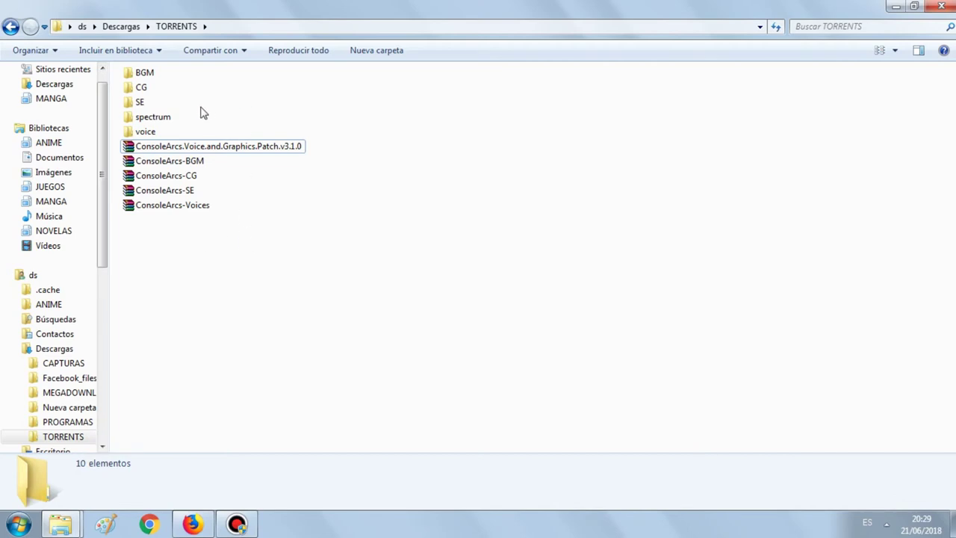
click(196, 161)
click(191, 178)
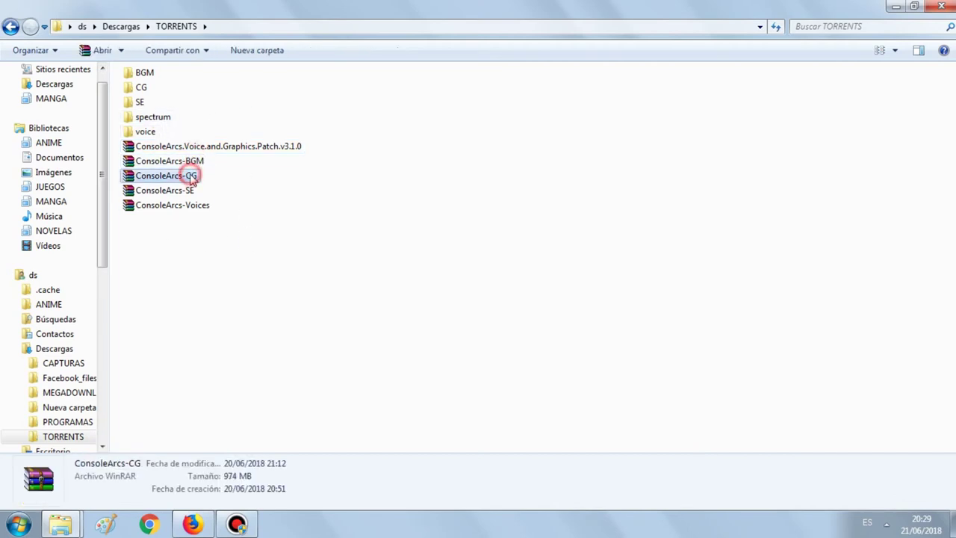
click(190, 192)
click(191, 209)
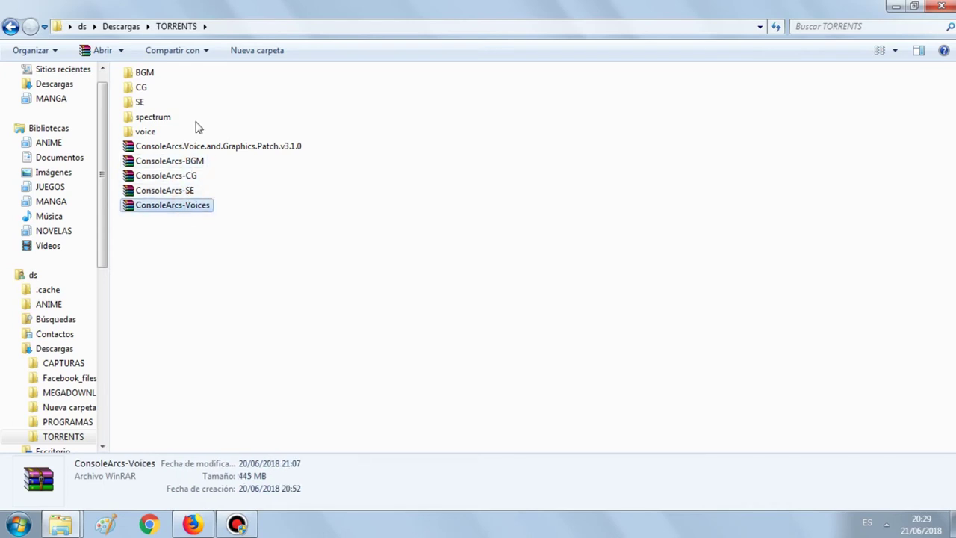
Check the extracted BGM, CG, SE, voice and spectrum folders in the TORRENTS folder
click(153, 77)
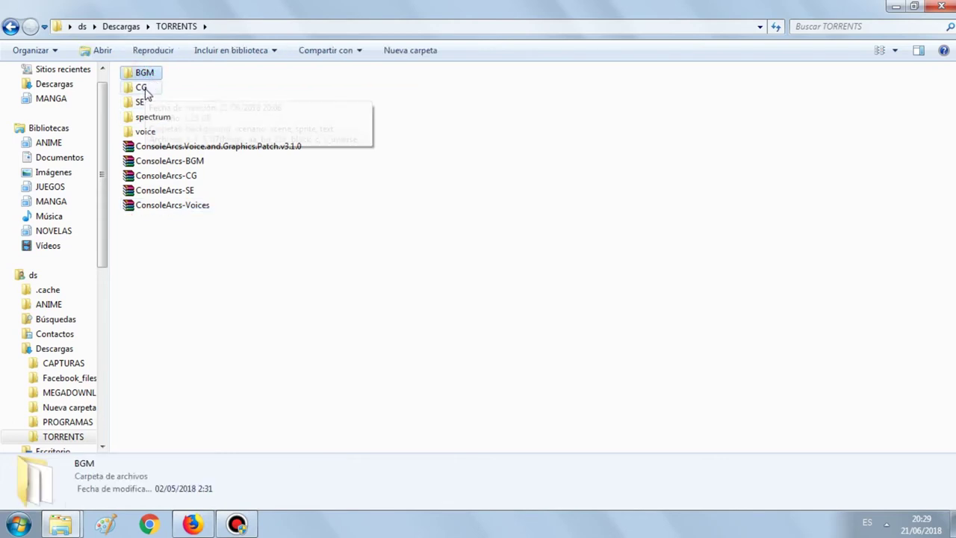
click(145, 90)
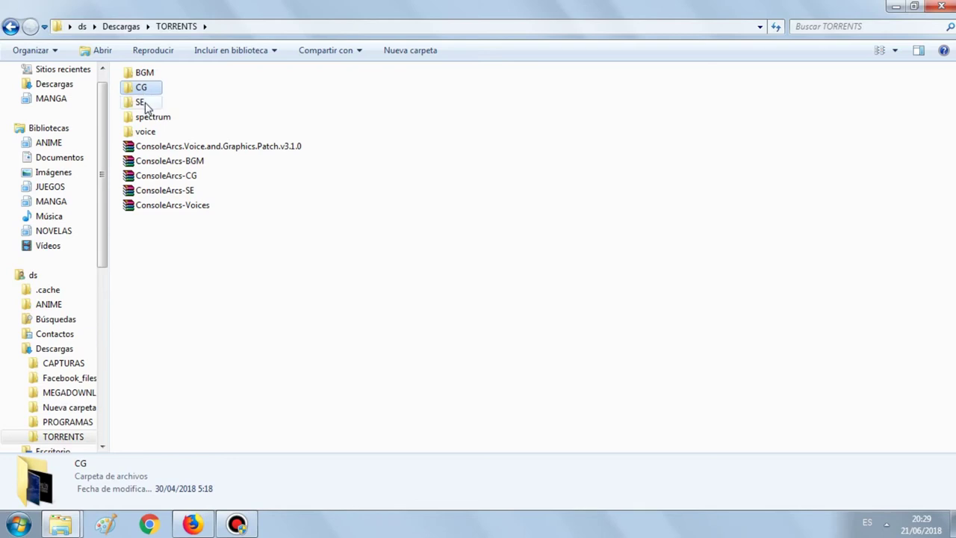
click(143, 103)
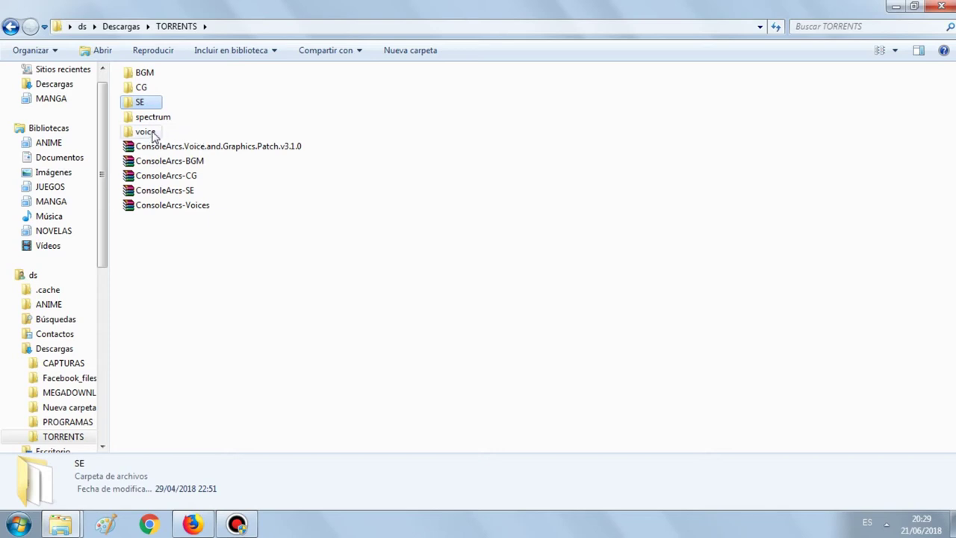
click(149, 132)
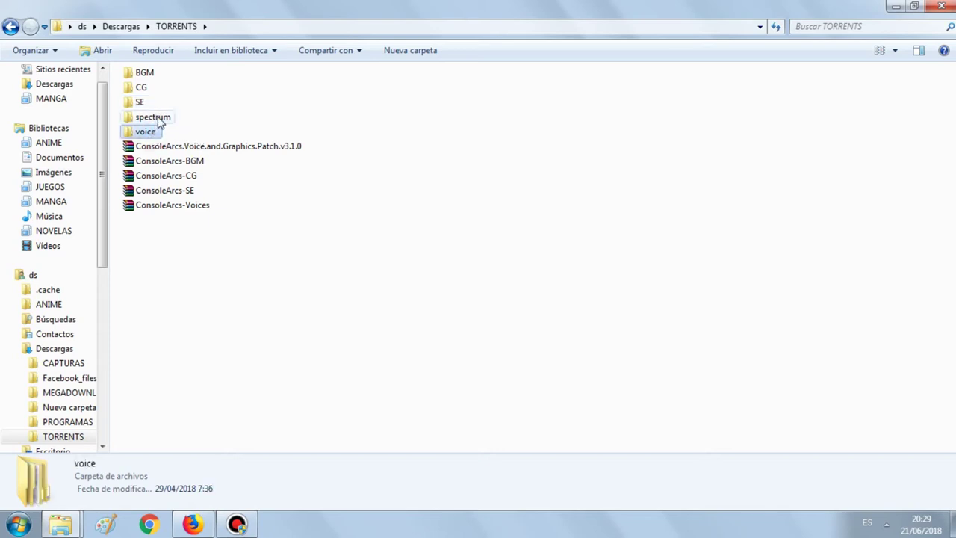
click(166, 119)
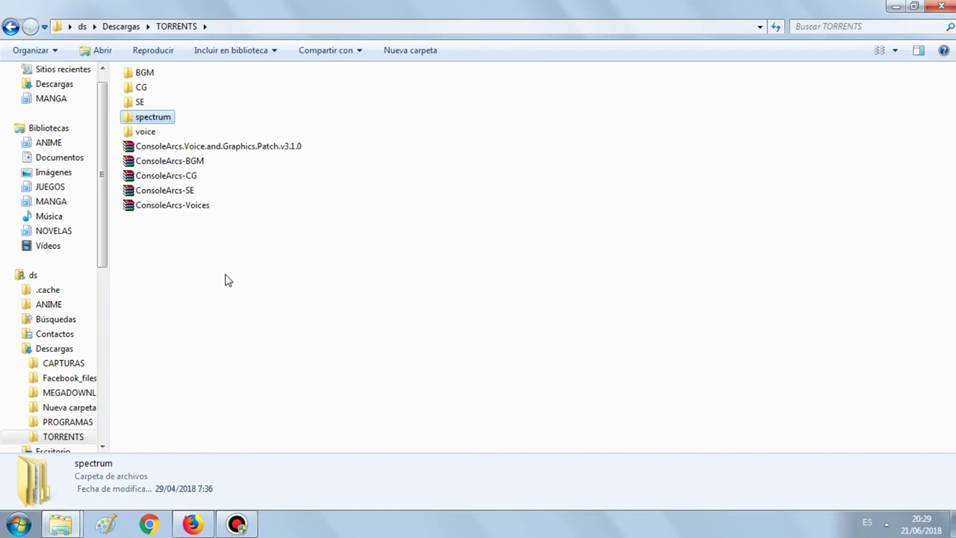
In the Higurashi 04 - Himatsubushi window, open HigurashiEp04_Data and its StreamingAssets folder, and select the BGM folder
mouse_move(73, 528)
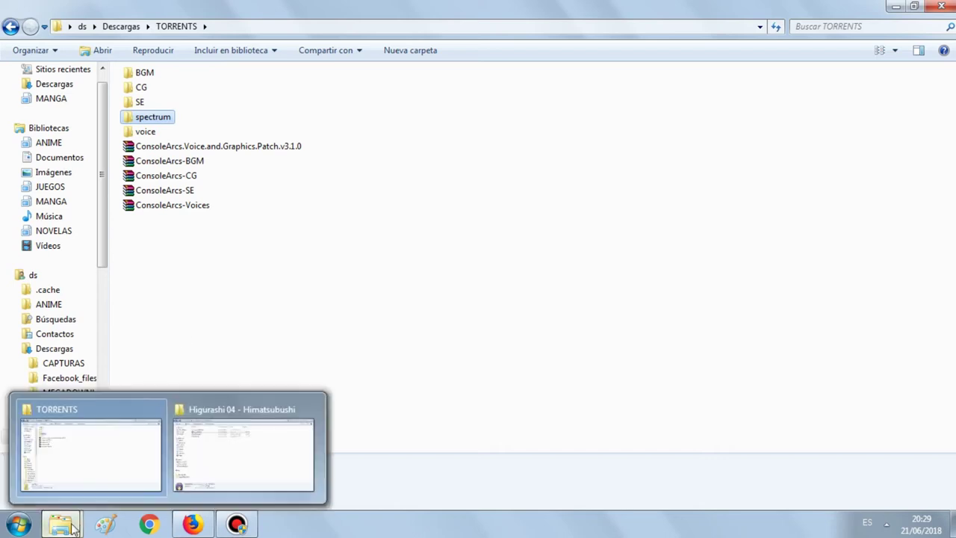
click(253, 461)
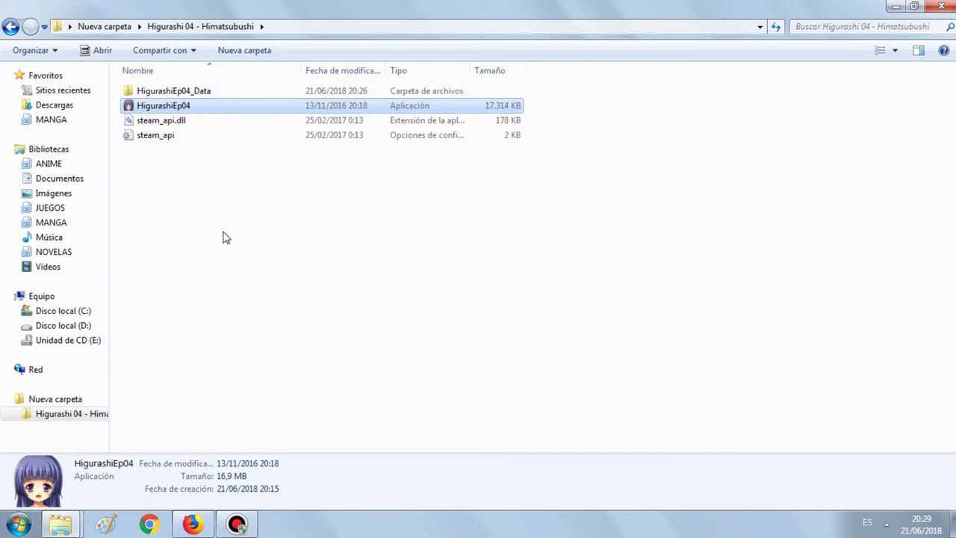
double_click(198, 92)
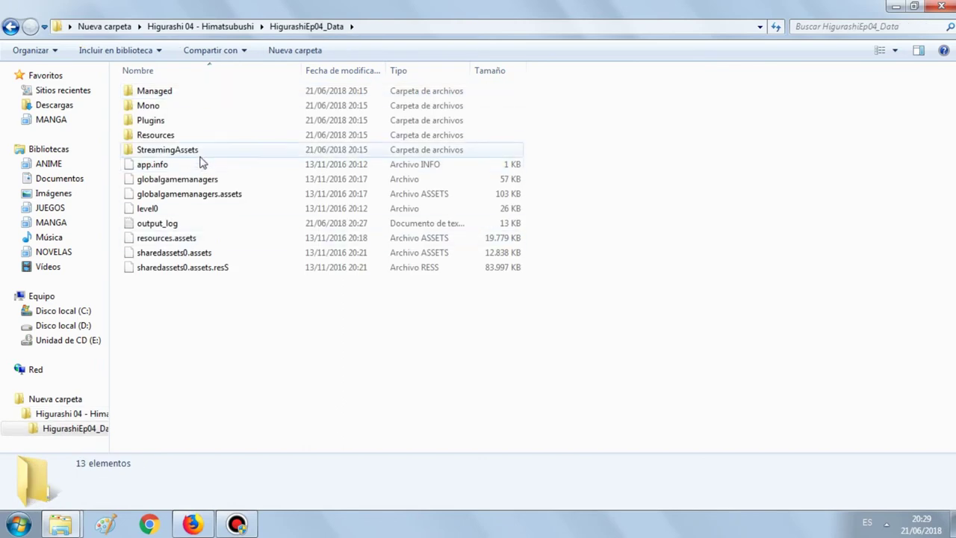
double_click(189, 150)
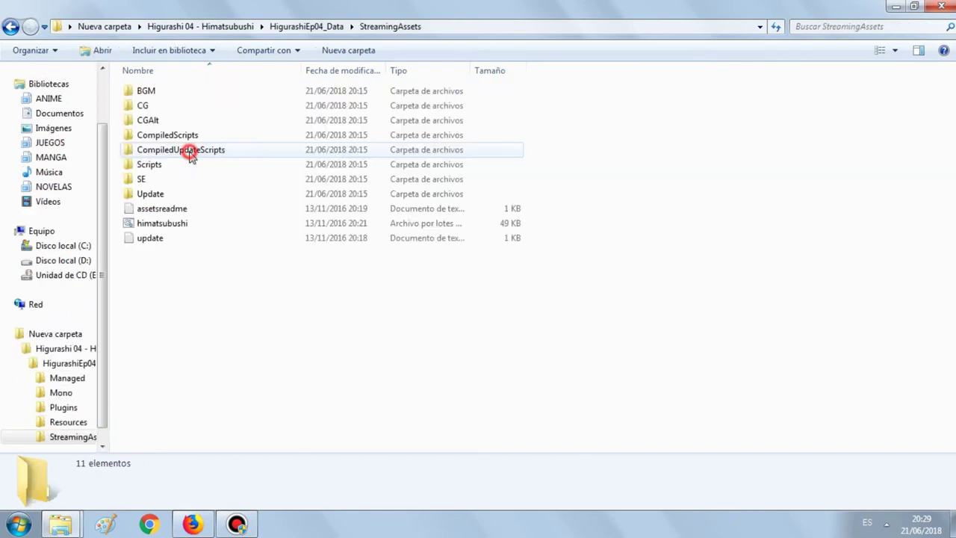
click(169, 95)
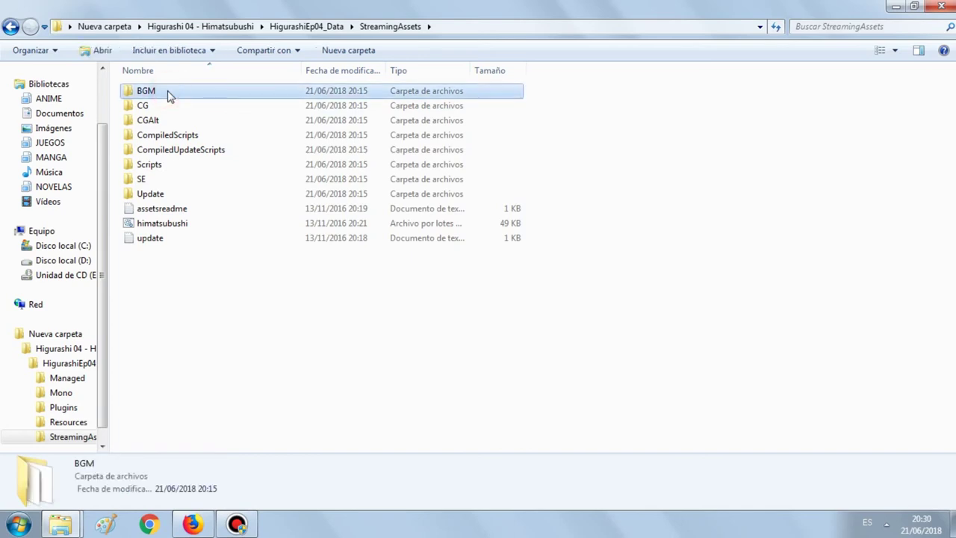
Delete the existing BGM, CG and SE folders from StreamingAssets, confirming their move to the Recycle Bin
ctrl+click(163, 108)
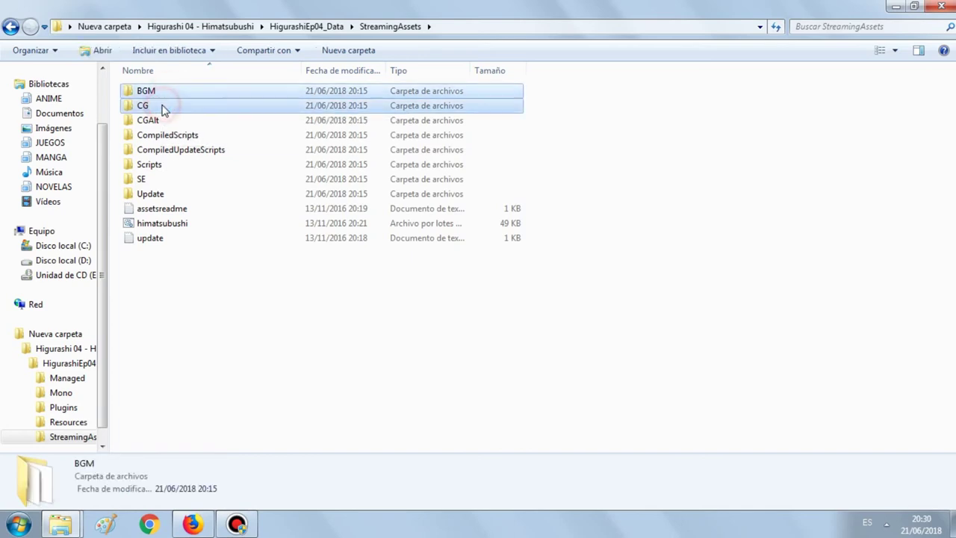
ctrl+click(166, 183)
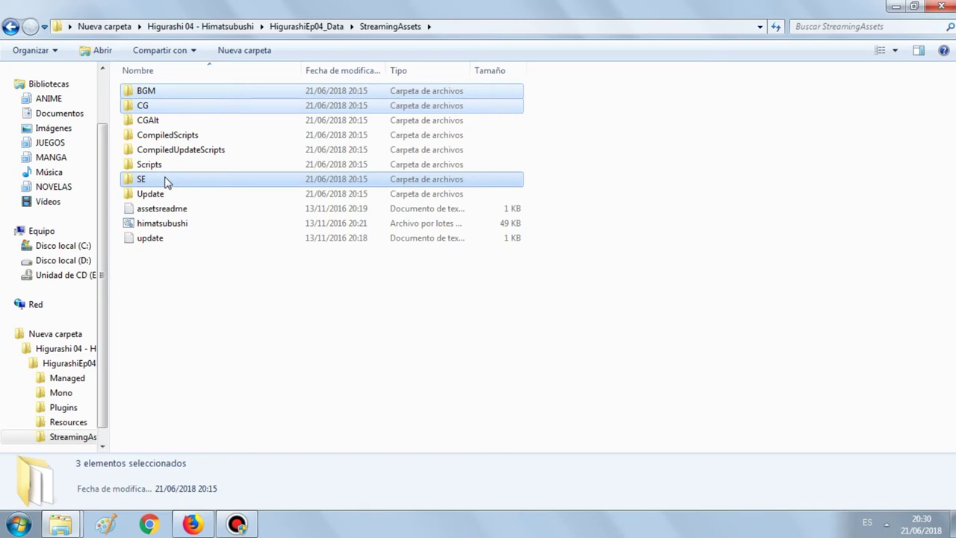
right_click(165, 183)
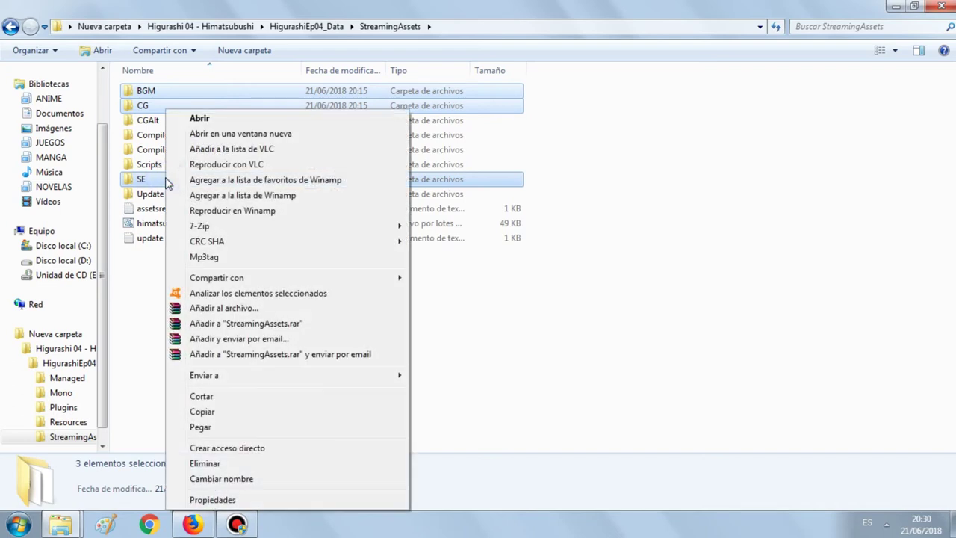
click(205, 464)
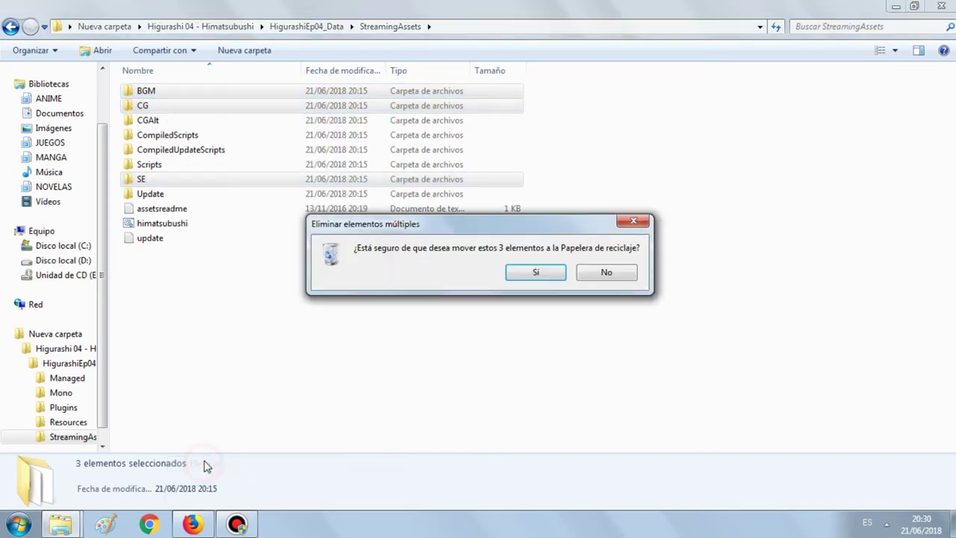
click(535, 273)
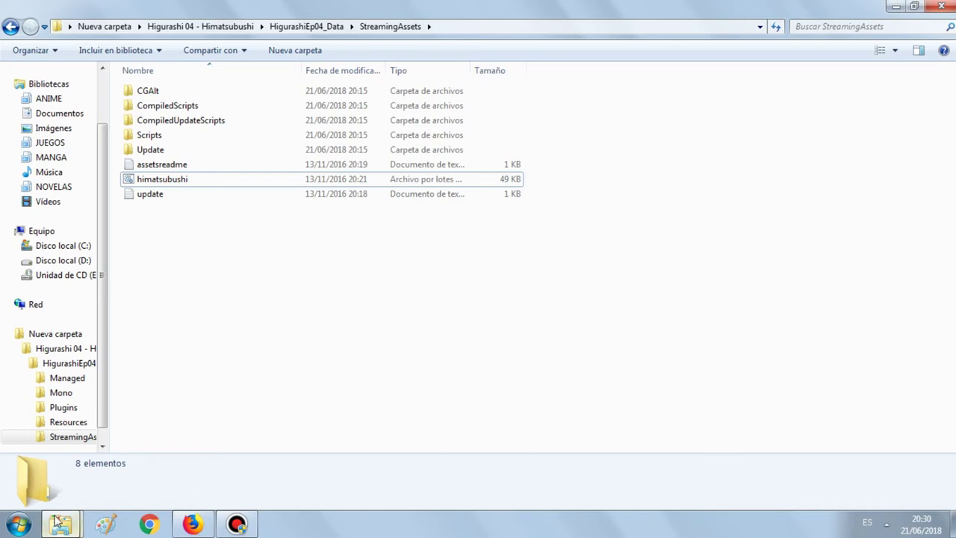
In the TORRENTS folder, cut the extracted BGM, CG, SE, spectrum and voice folders
mouse_move(57, 526)
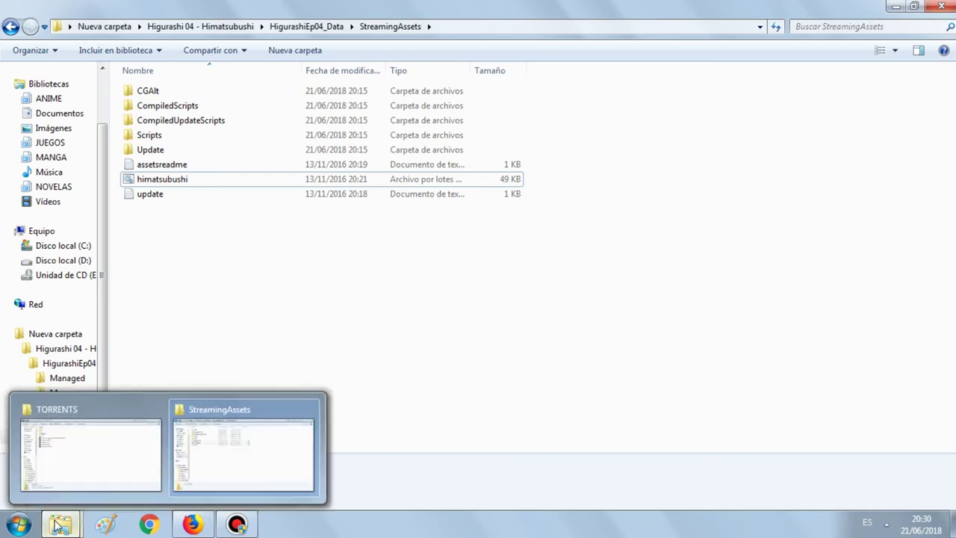
click(122, 434)
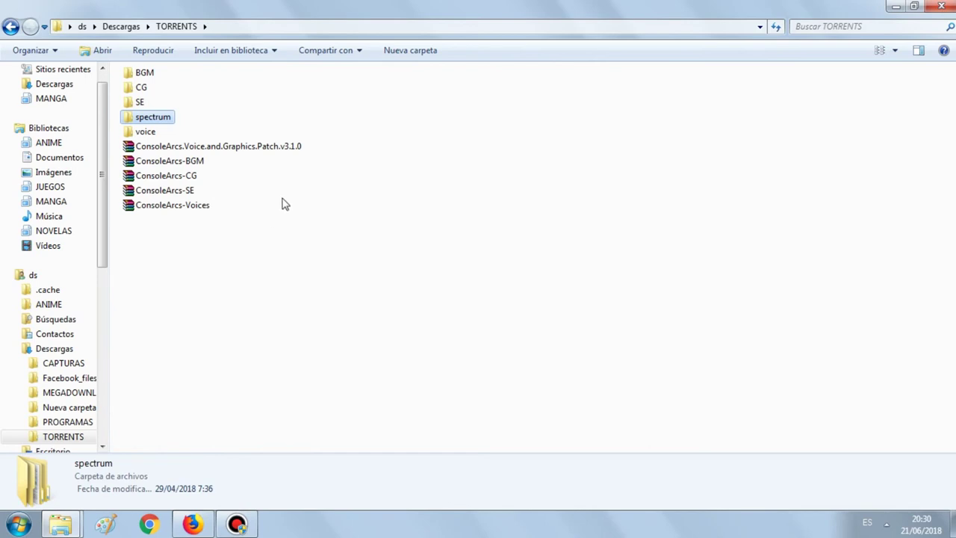
click(150, 76)
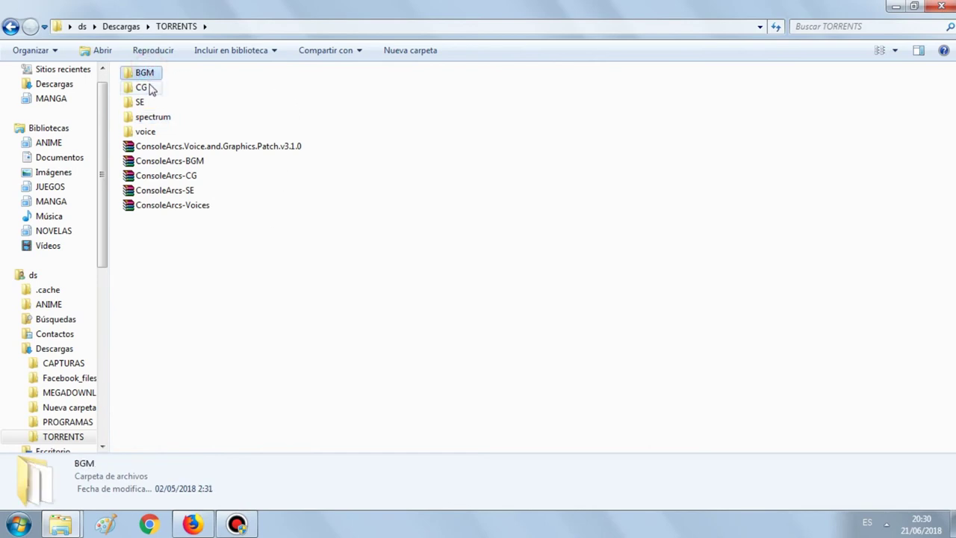
ctrl+click(142, 87)
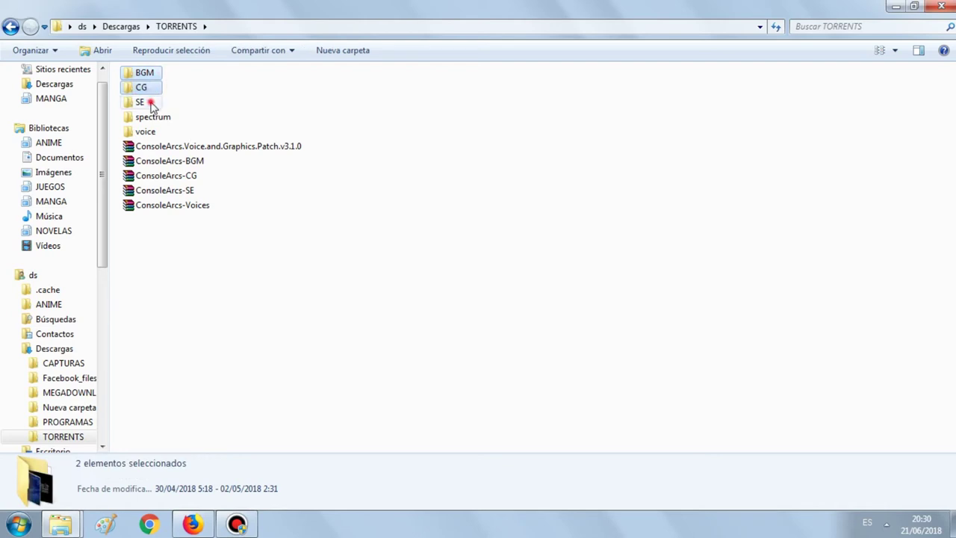
ctrl+click(152, 105)
ctrl+click(164, 122)
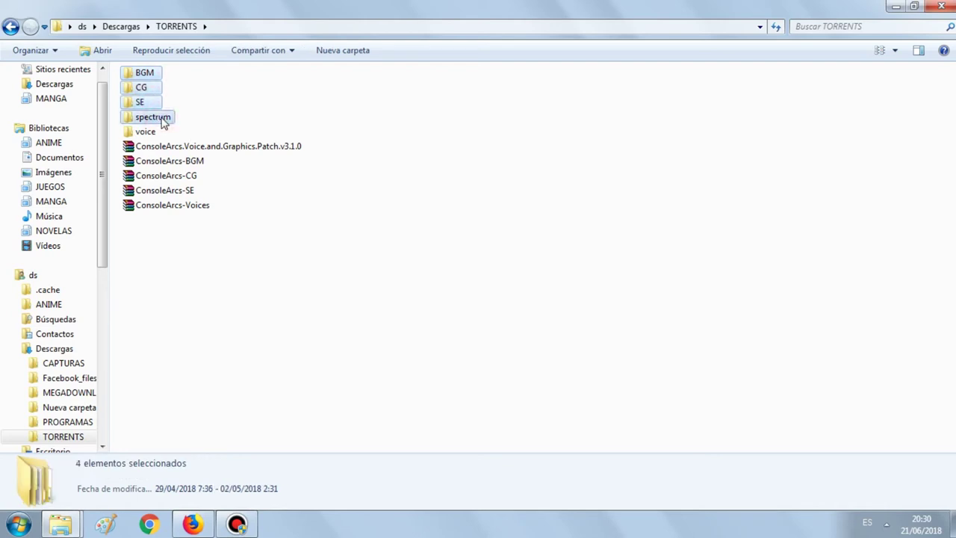
ctrl+click(147, 133)
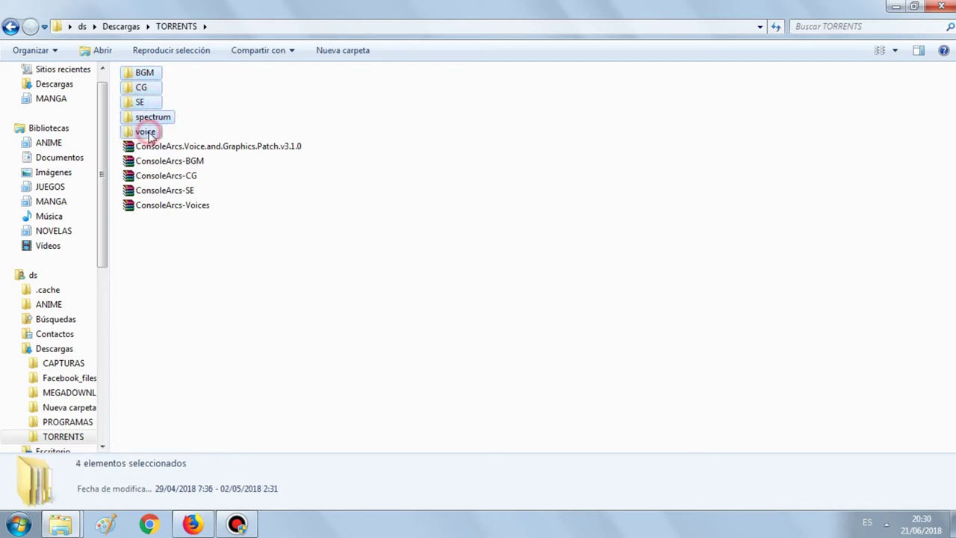
right_click(148, 102)
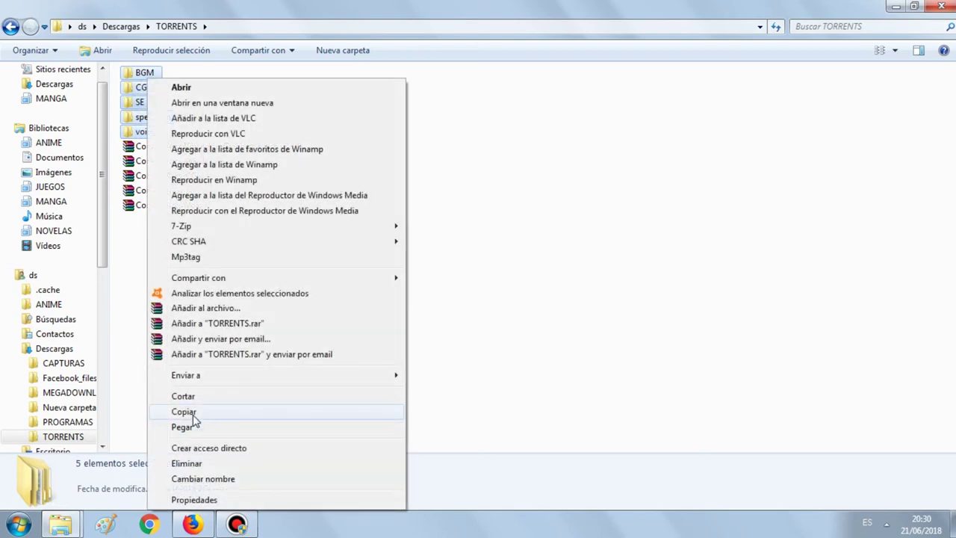
click(195, 396)
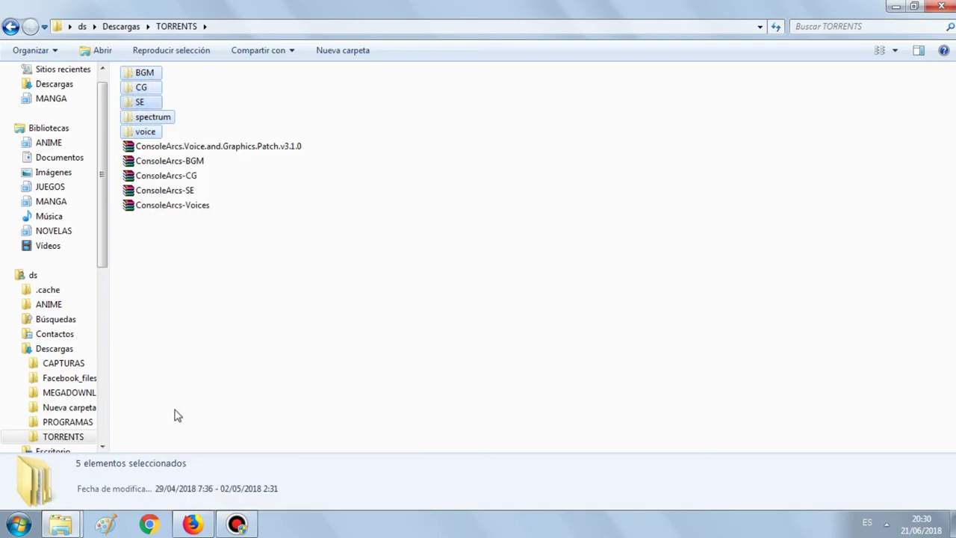
Paste the five cut folders into the game's StreamingAssets folder and clear the selection
mouse_move(55, 529)
click(245, 460)
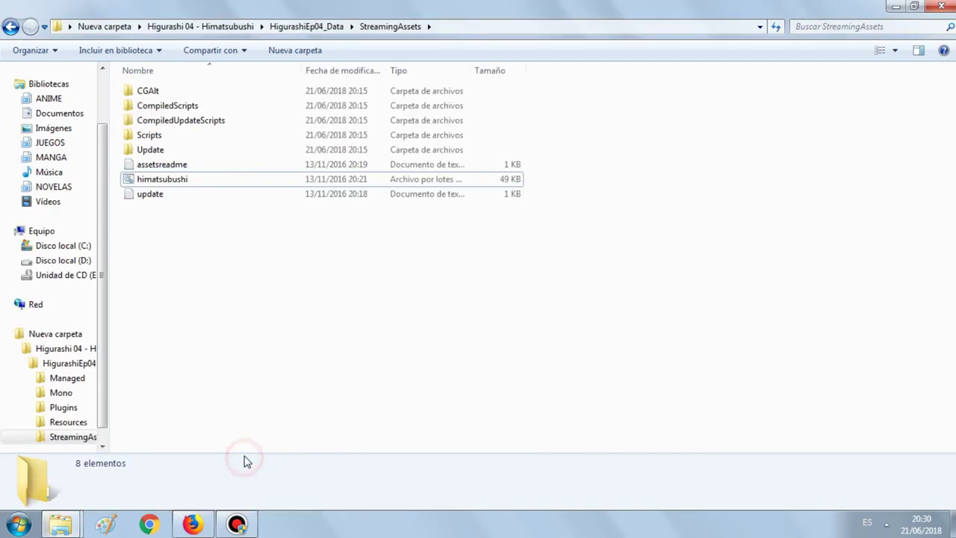
right_click(276, 301)
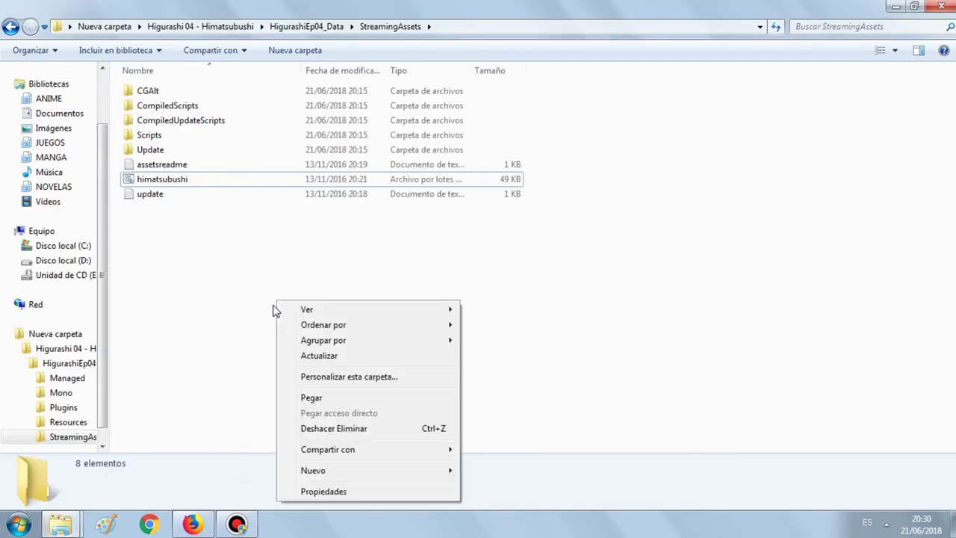
click(321, 401)
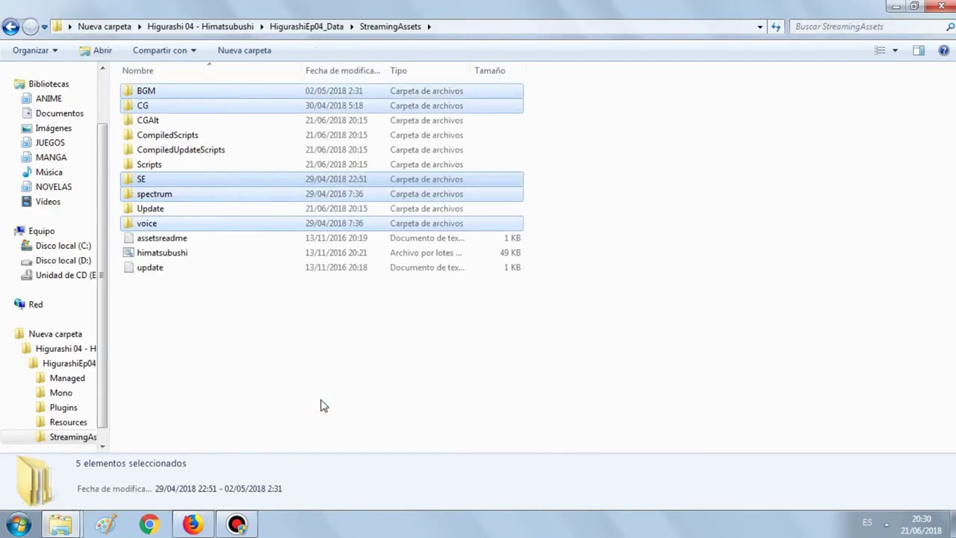
click(275, 401)
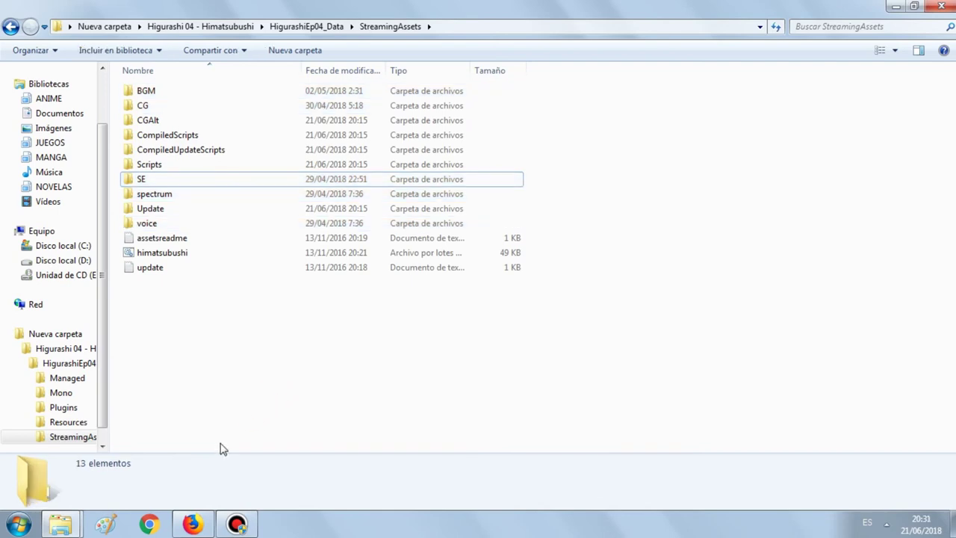
Switch to Firefox, open the latest patch release page, bring up the download prompt for ConsoleArcs.Voice.and.Graphics.Patch.v3.1.0.zip and cancel it
mouse_move(192, 523)
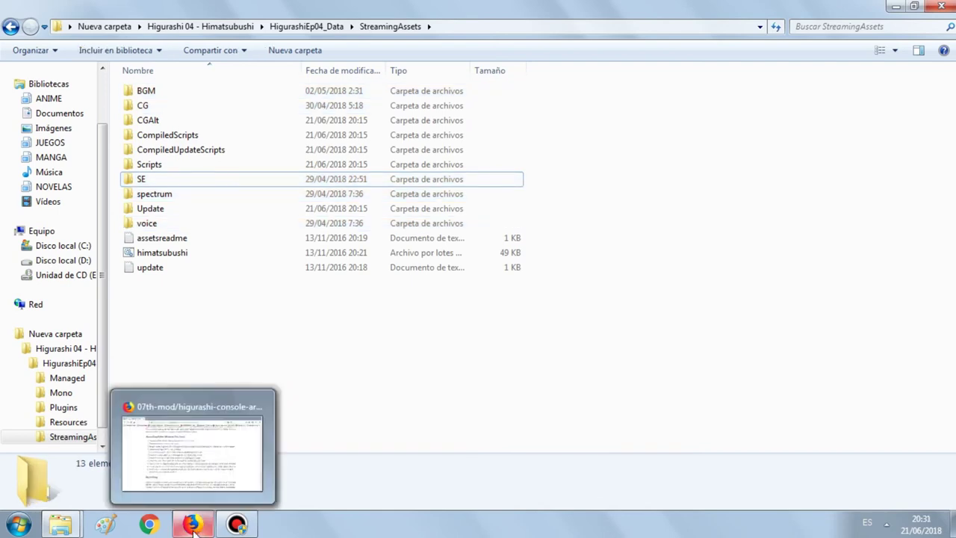
click(206, 464)
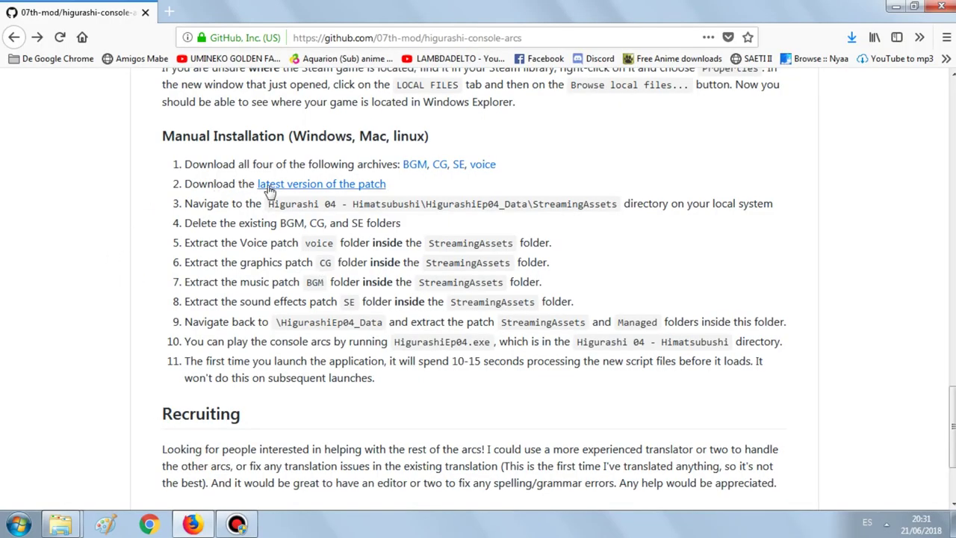
click(372, 187)
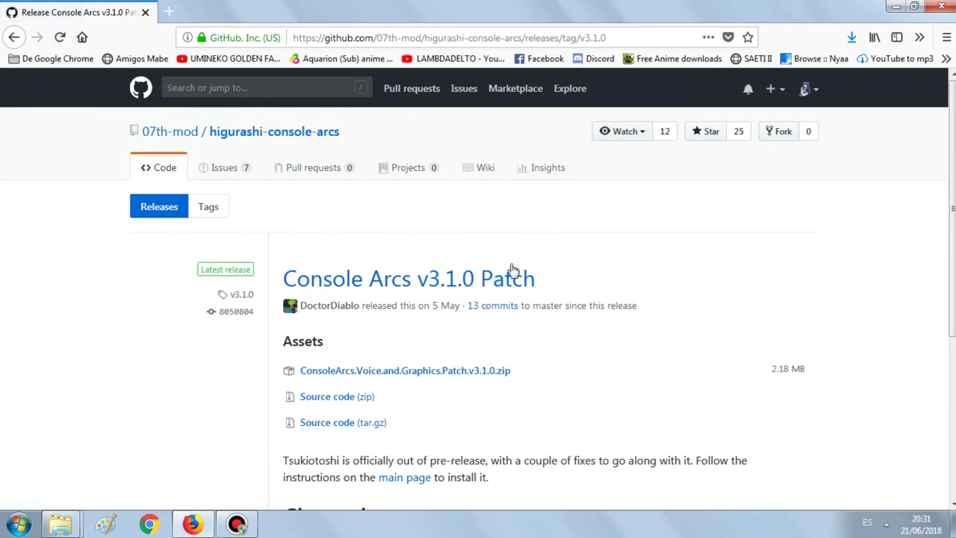
drag(953, 154, 945, 235)
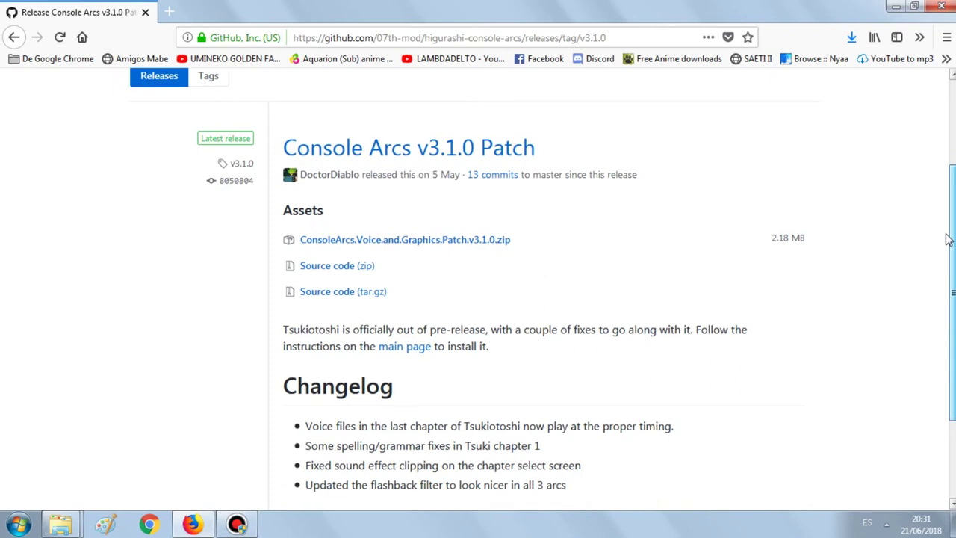
click(442, 240)
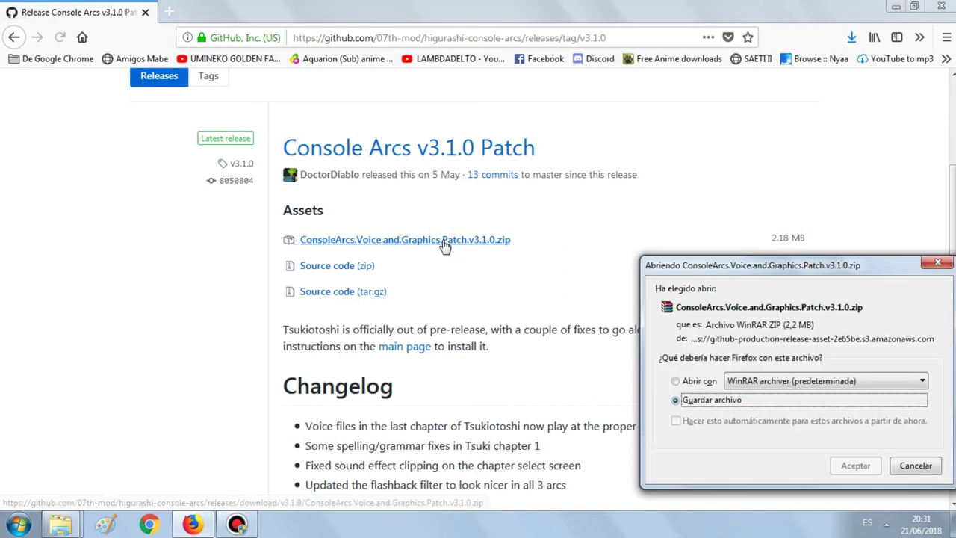
click(937, 262)
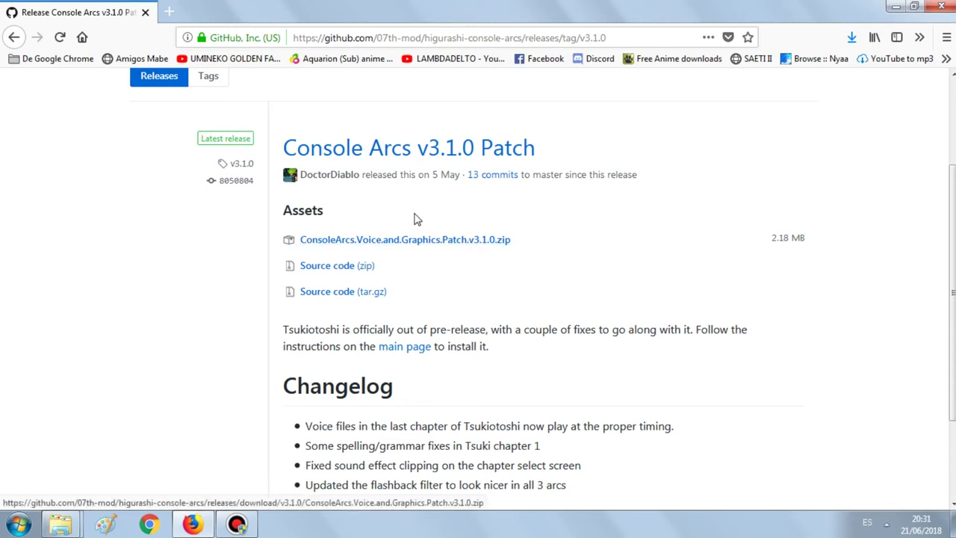
In the TORRENTS folder, extract the ConsoleArcs.Voice.and.Graphics.Patch.v3.1.0 archive into the same folder
mouse_move(67, 528)
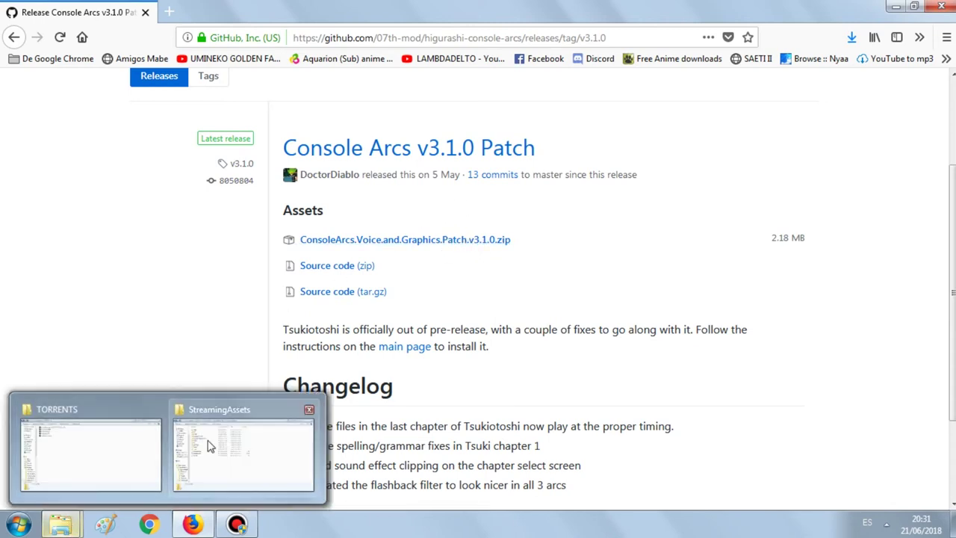
click(124, 446)
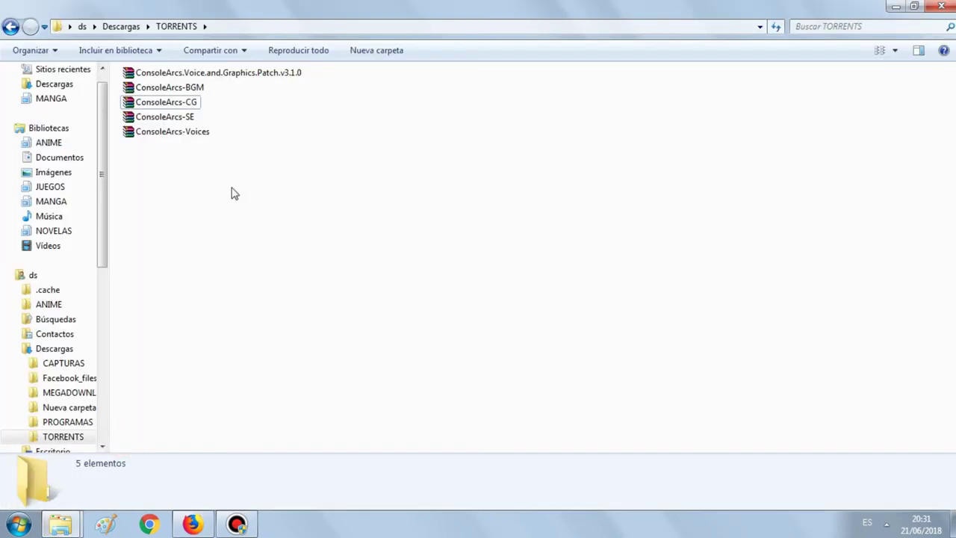
click(248, 73)
right_click(250, 73)
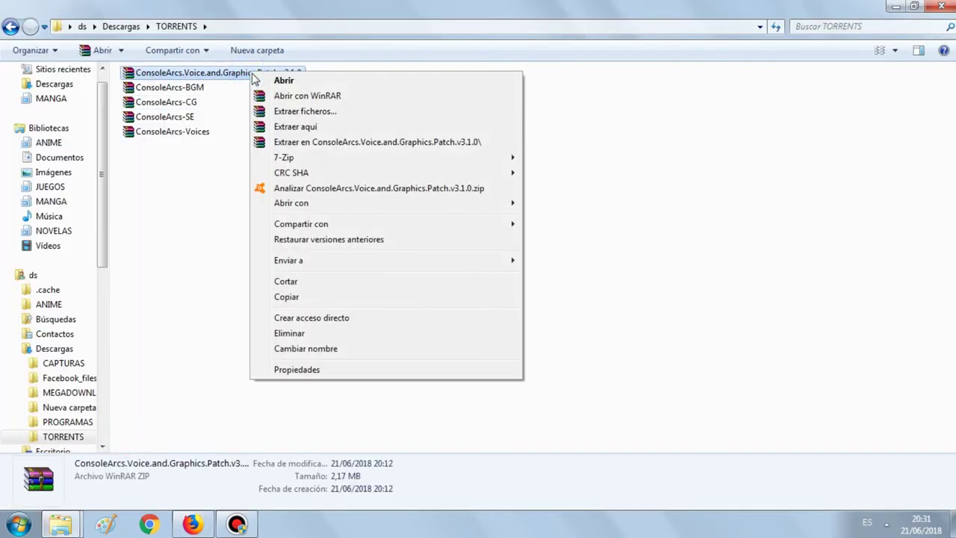
click(308, 127)
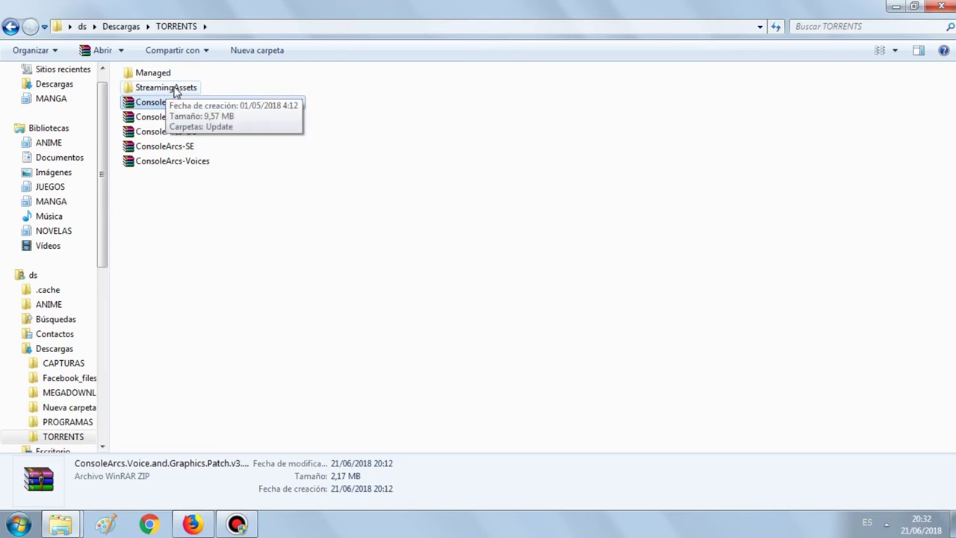
Cut the extracted Managed and StreamingAssets folders from the TORRENTS folder
click(174, 91)
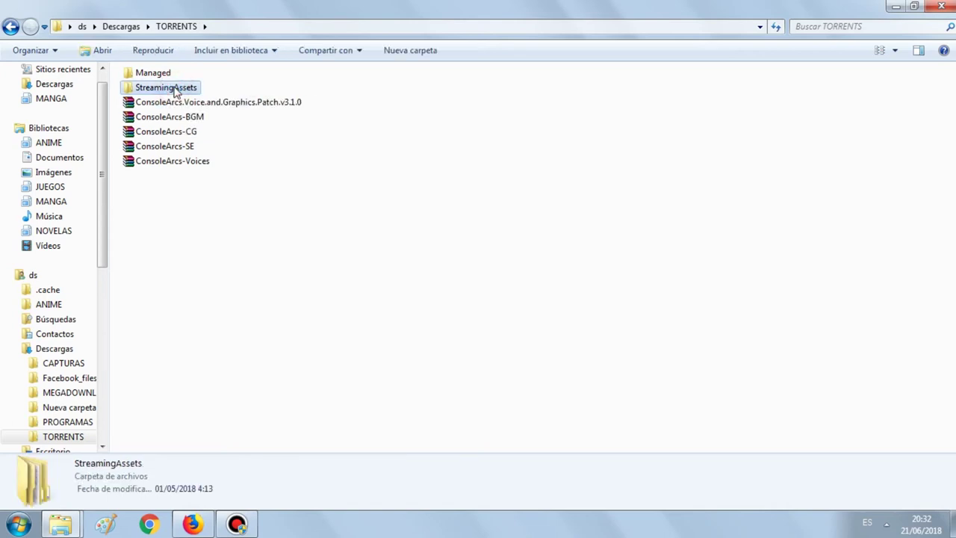
ctrl+click(160, 74)
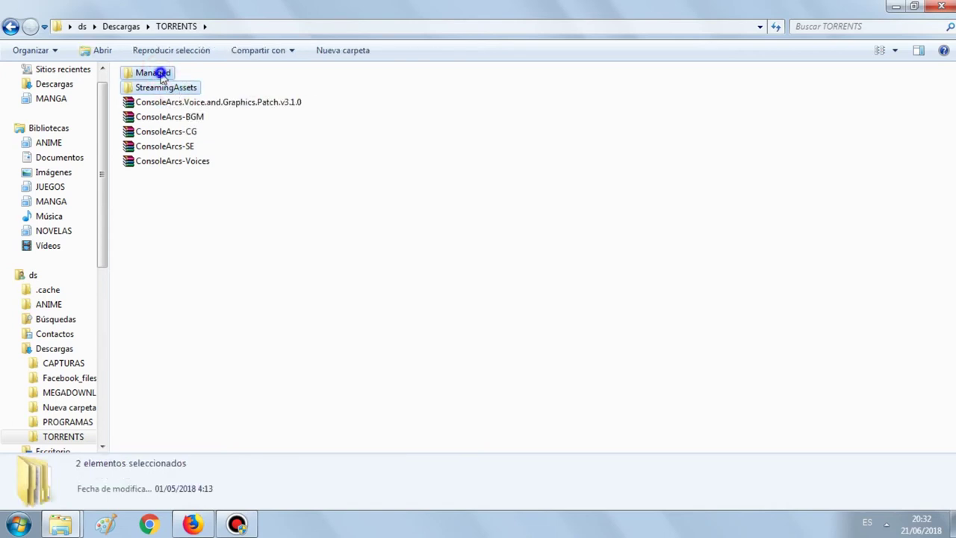
right_click(162, 76)
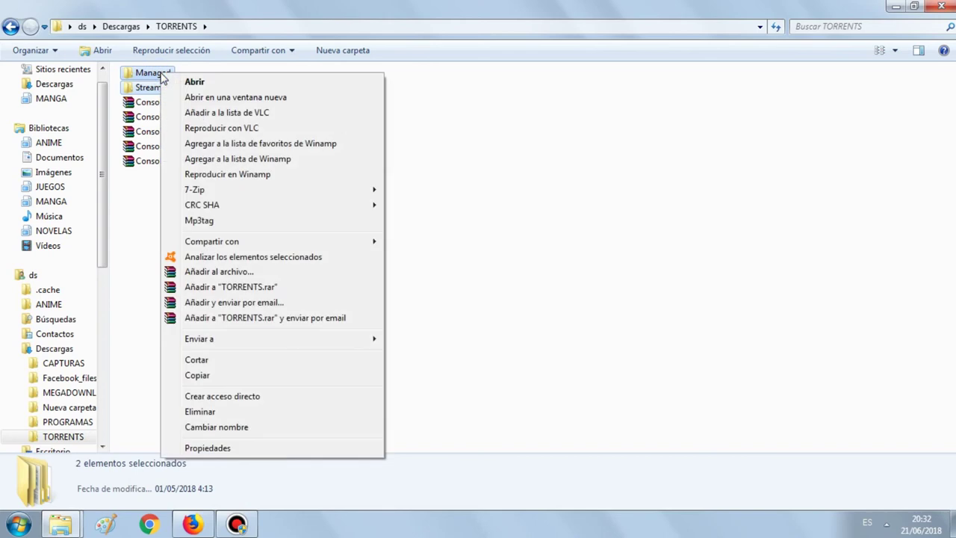
click(218, 360)
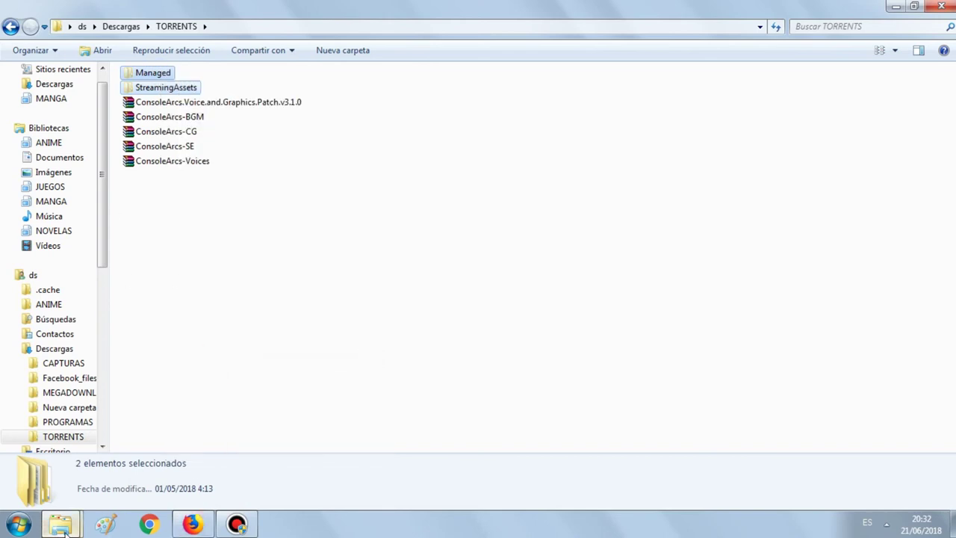
Switch to the game's folder window, go up to HigurashiEp04_Data, and paste the cut Managed and StreamingAssets folders there
mouse_move(61, 524)
click(250, 472)
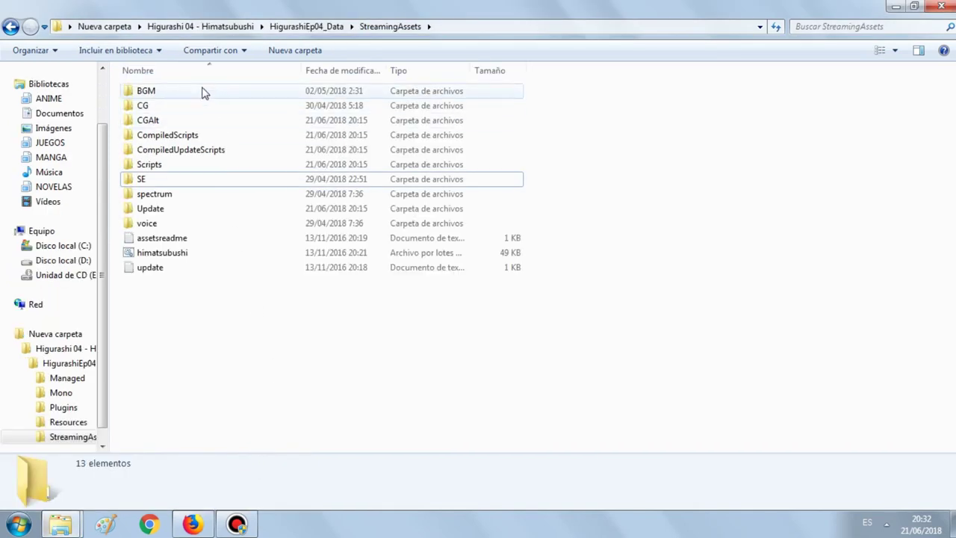
click(10, 27)
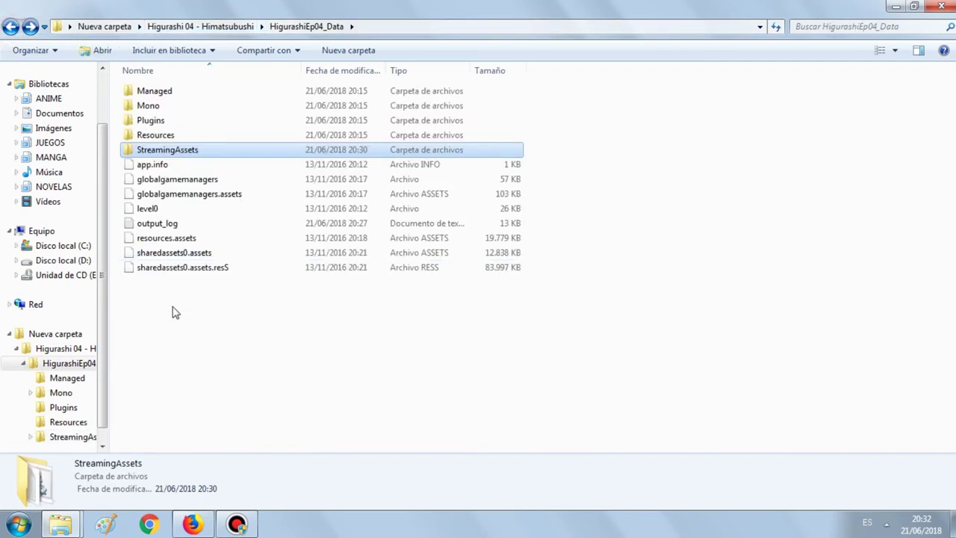
click(188, 373)
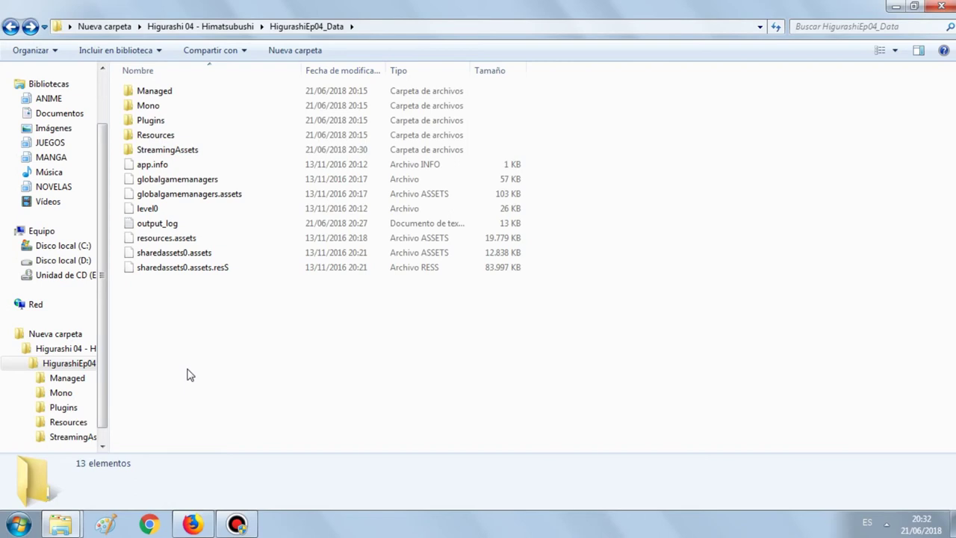
right_click(208, 351)
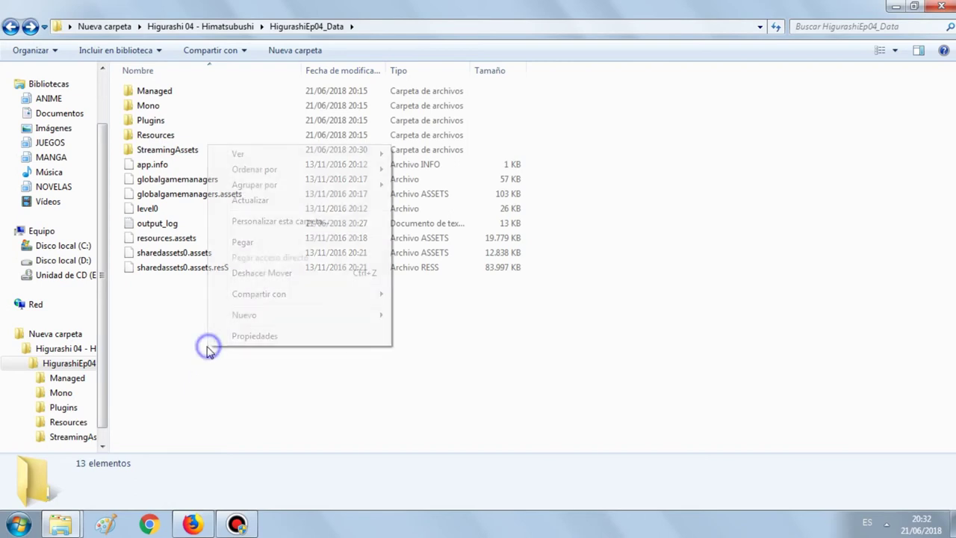
click(254, 239)
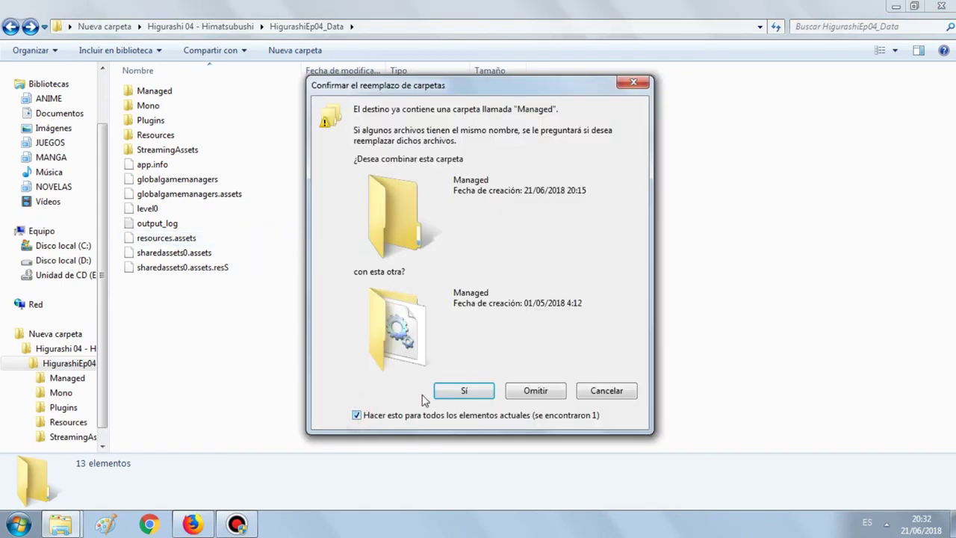
Merge the pasted folders with the existing ones, moving and replacing the same-named files for all conflicts, and clear the selection
click(464, 390)
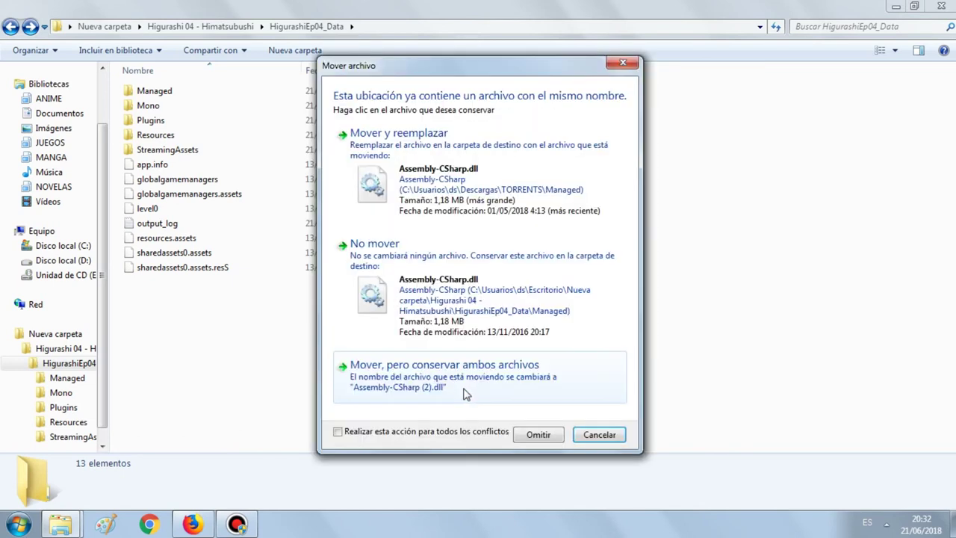
click(334, 433)
click(337, 432)
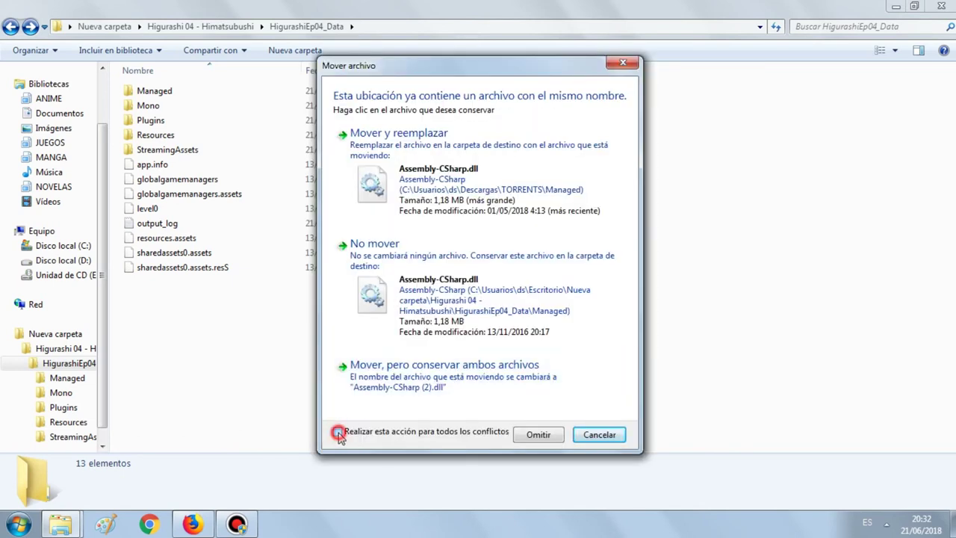
click(440, 165)
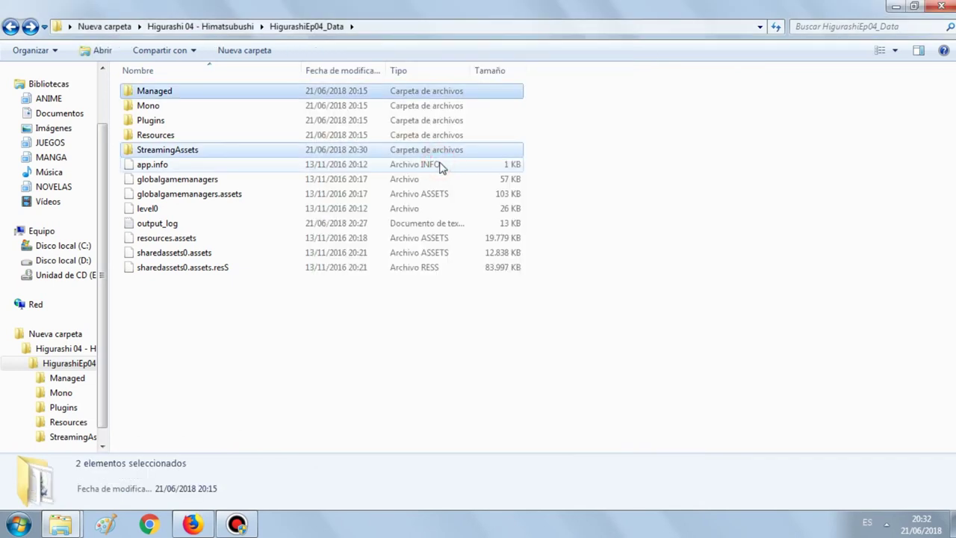
click(301, 300)
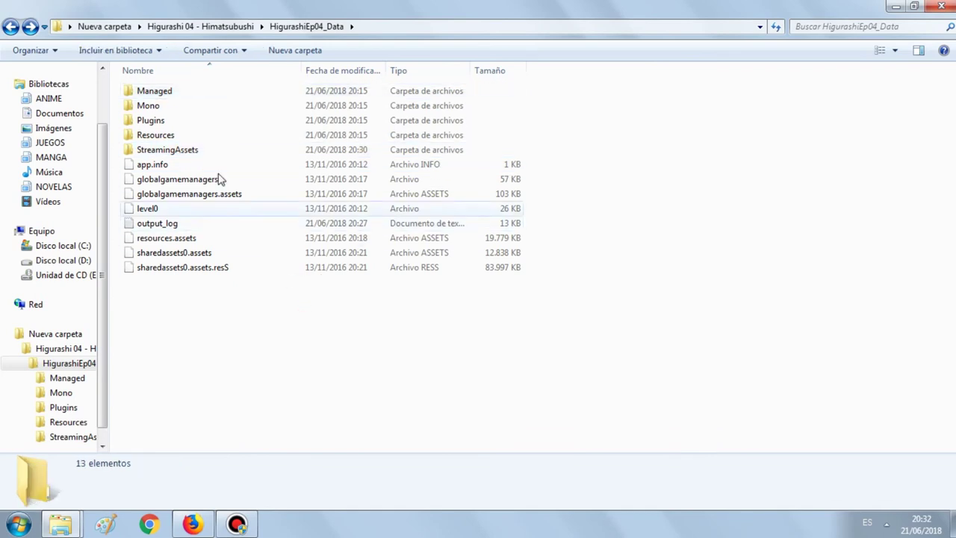
Return to the Higurashi 04 - Himatsubushi folder and launch the HigurashiEp04 application
click(171, 27)
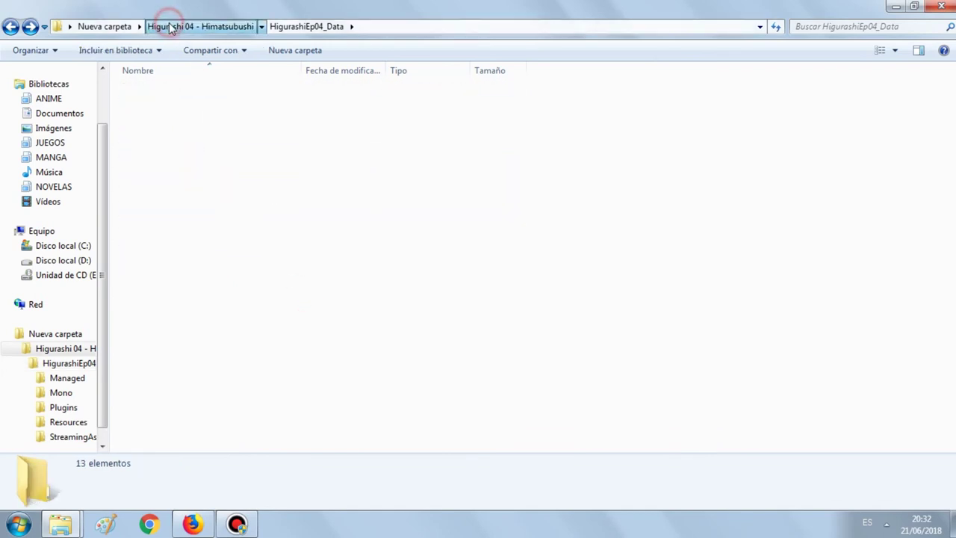
click(224, 252)
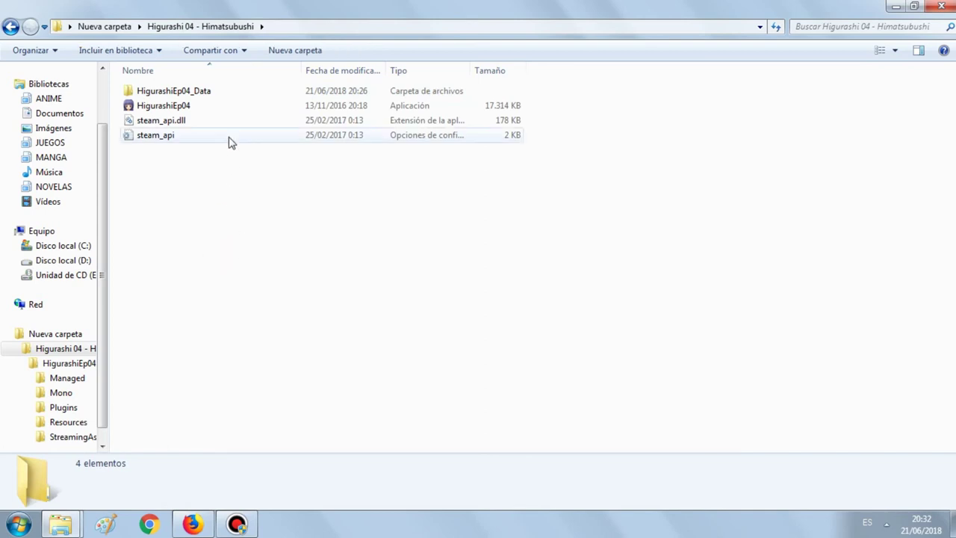
double_click(186, 109)
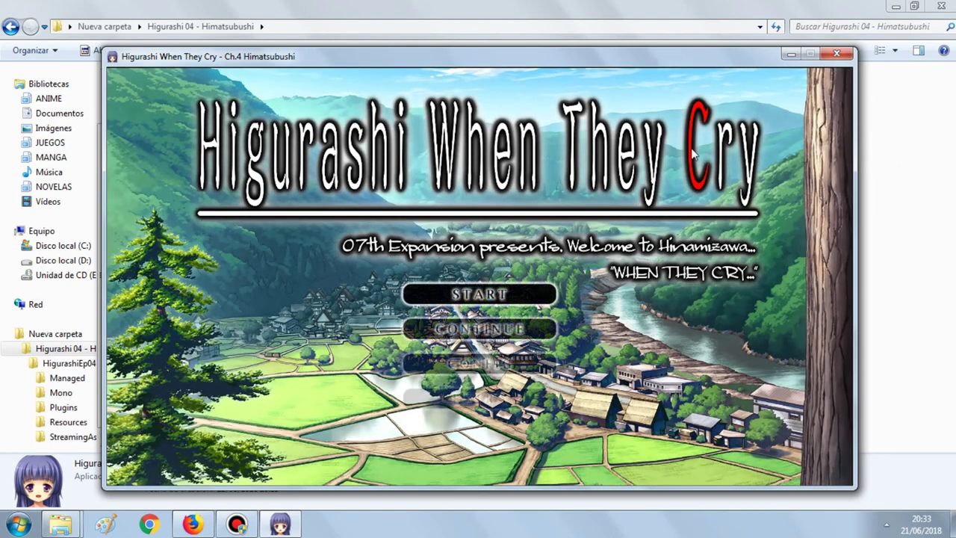
Start the game from its title screen, choose the Tsukiotoshi arc and begin that chapter
click(490, 296)
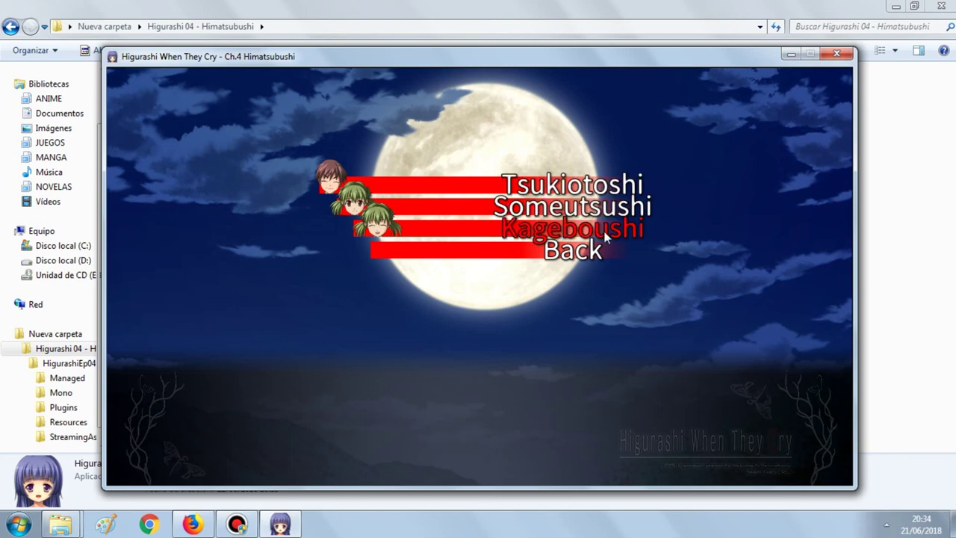
click(593, 191)
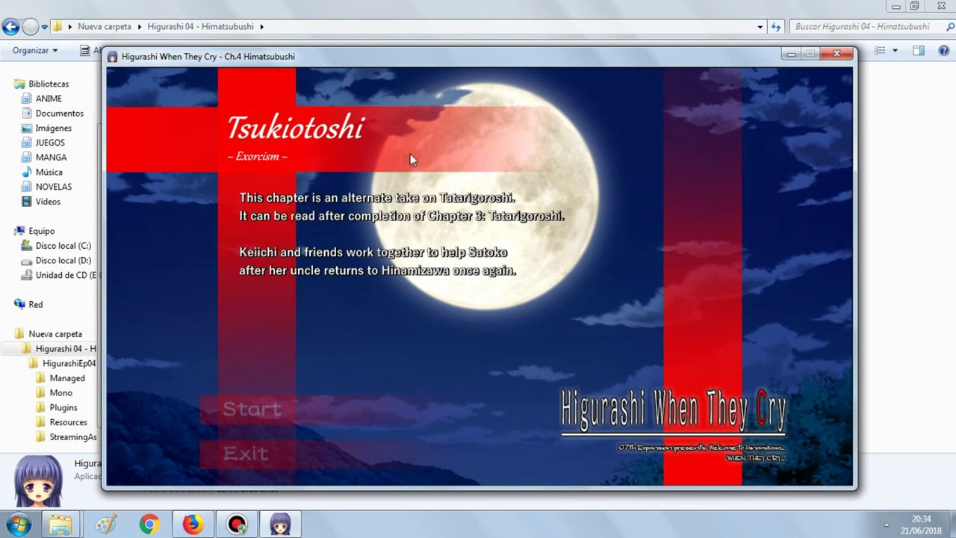
click(253, 411)
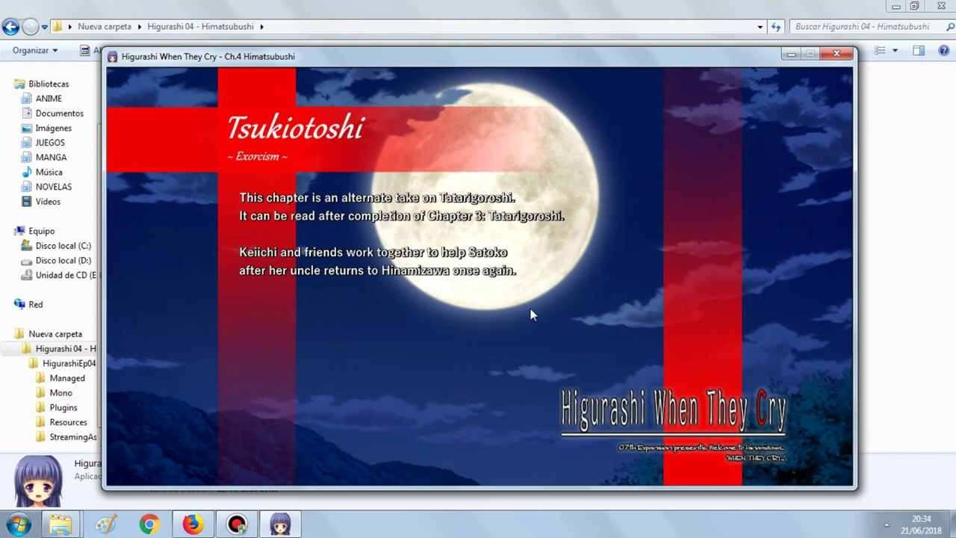